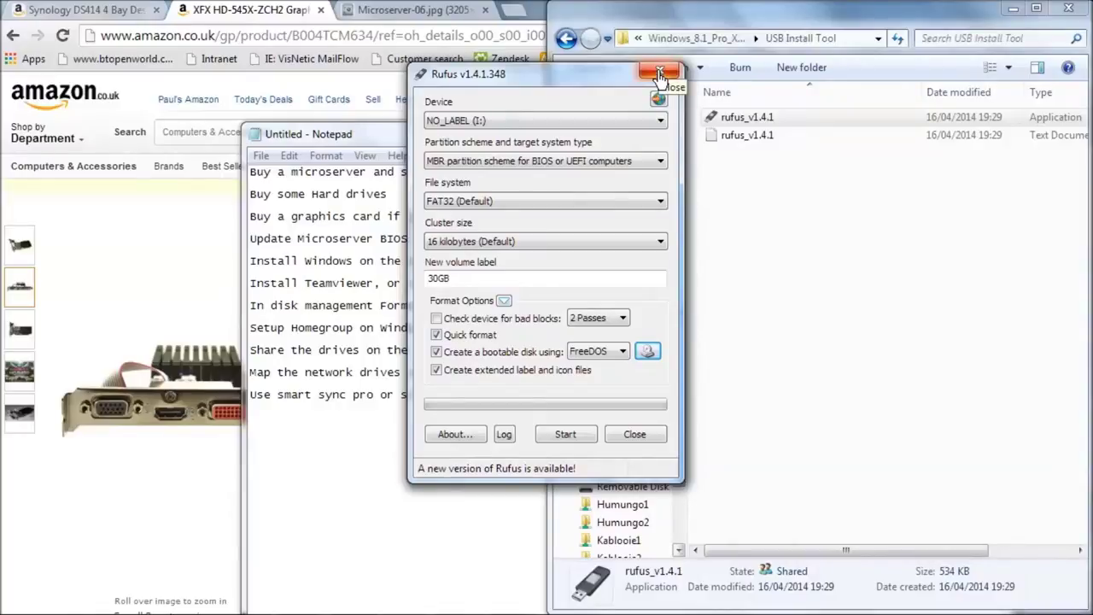
# Close Rufus and bring up the Notepad checklist, highlighting the line about installing Teamviewer or setting up RDP
pyautogui.click(660, 76)
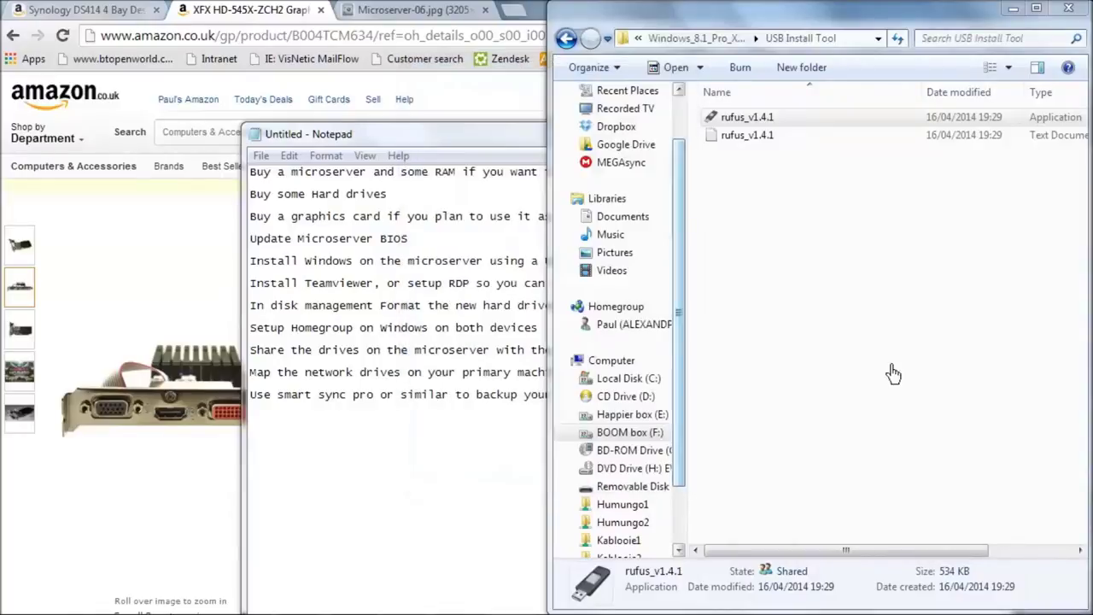
pyautogui.click(462, 518)
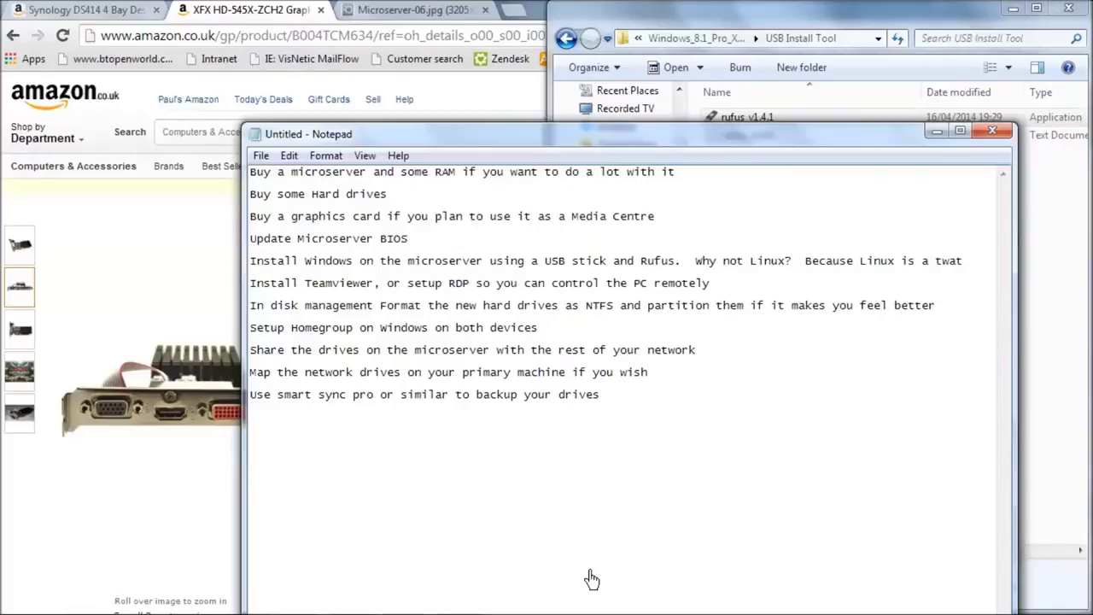
pyautogui.moveTo(250, 283); pyautogui.dragTo(726, 293)
pyautogui.click(741, 295)
# Switch to the open TeamViewer remote session showing the microserver's desktop
pyautogui.moveTo(608, 601)
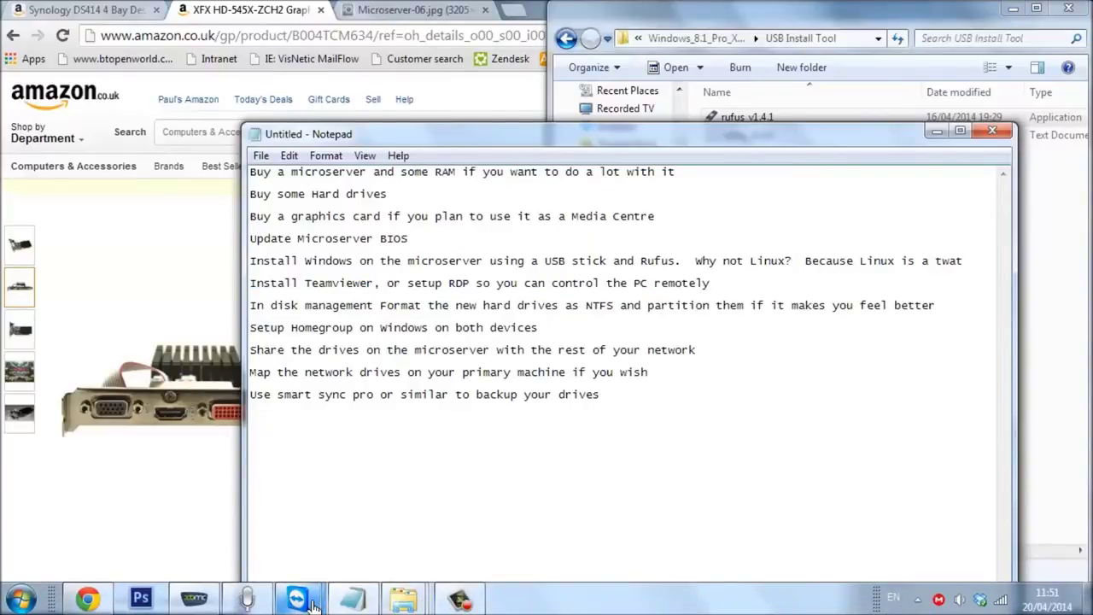
pyautogui.moveTo(313, 605)
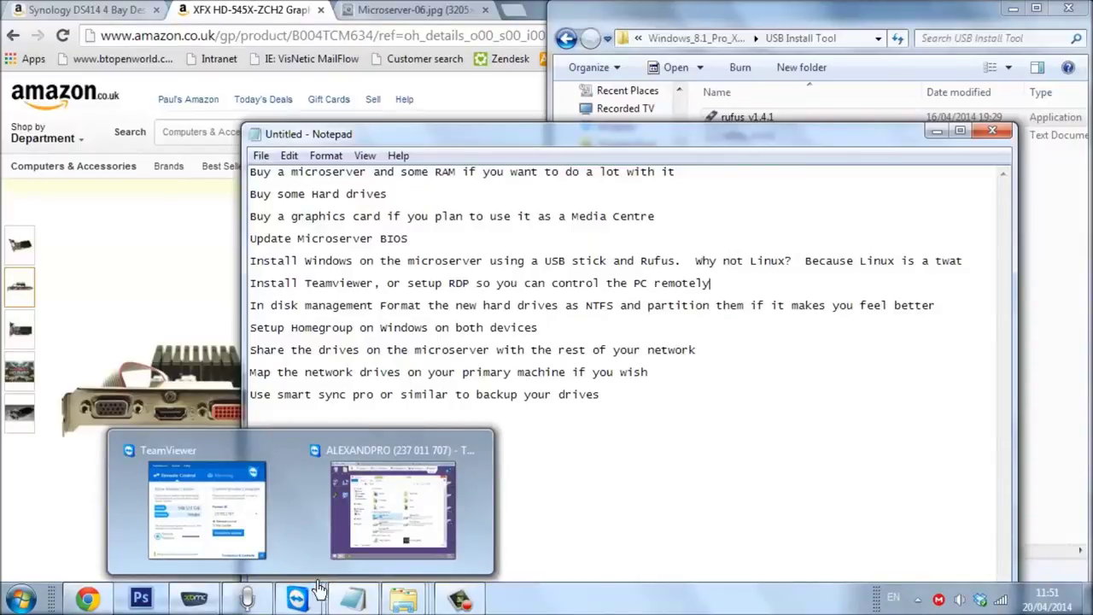
pyautogui.moveTo(365, 533)
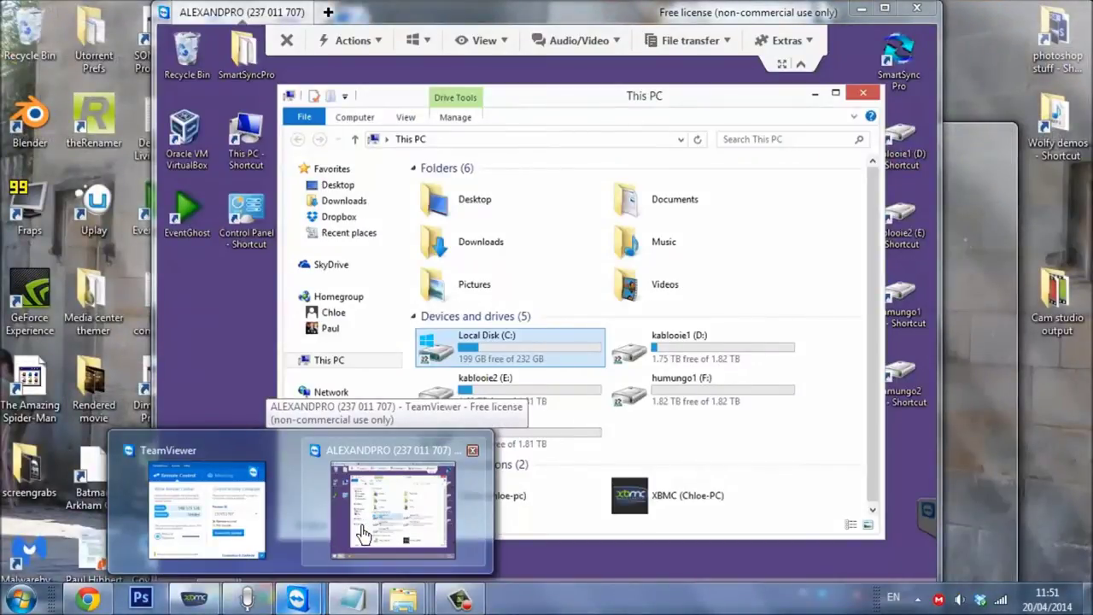
pyautogui.click(366, 533)
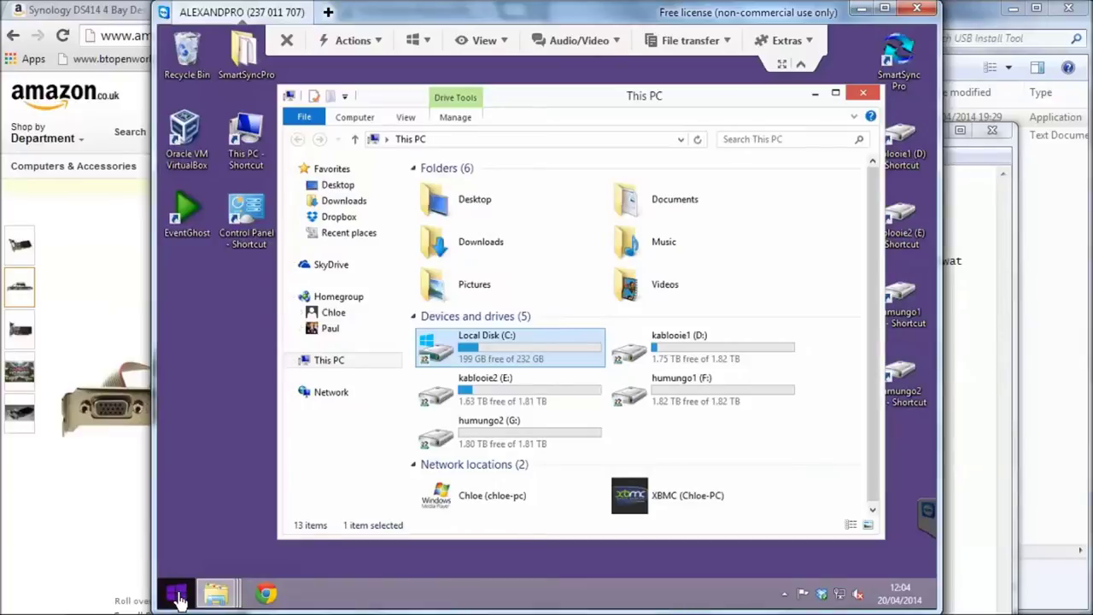
# Search the remote PC for "Remote", view the "Allow remote access to your computer" settings, and close them without changes
pyautogui.rightClick(178, 600)
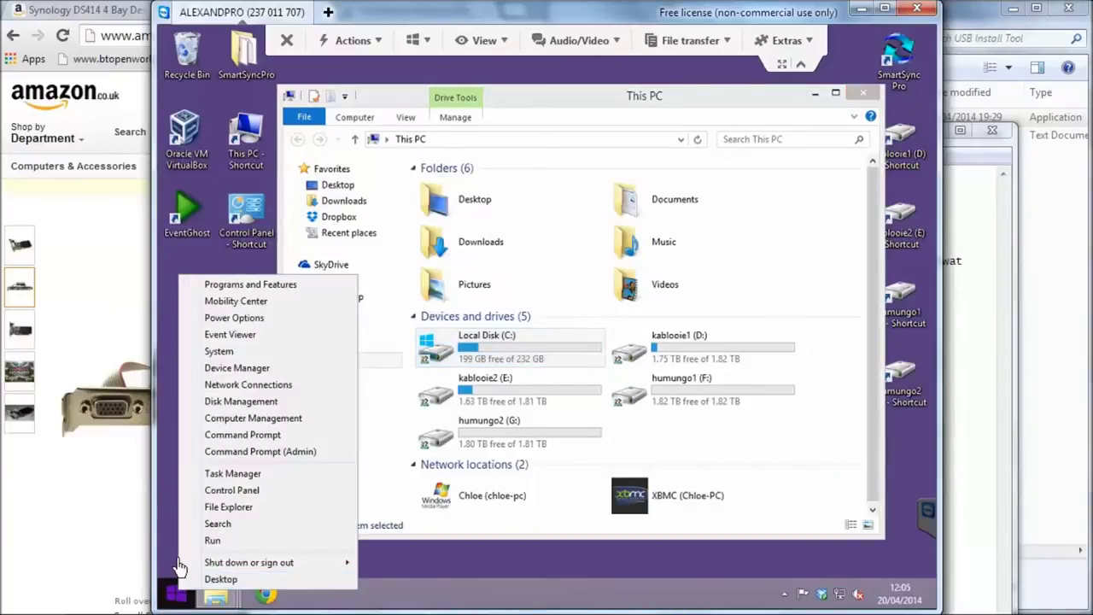
pyautogui.click(248, 526)
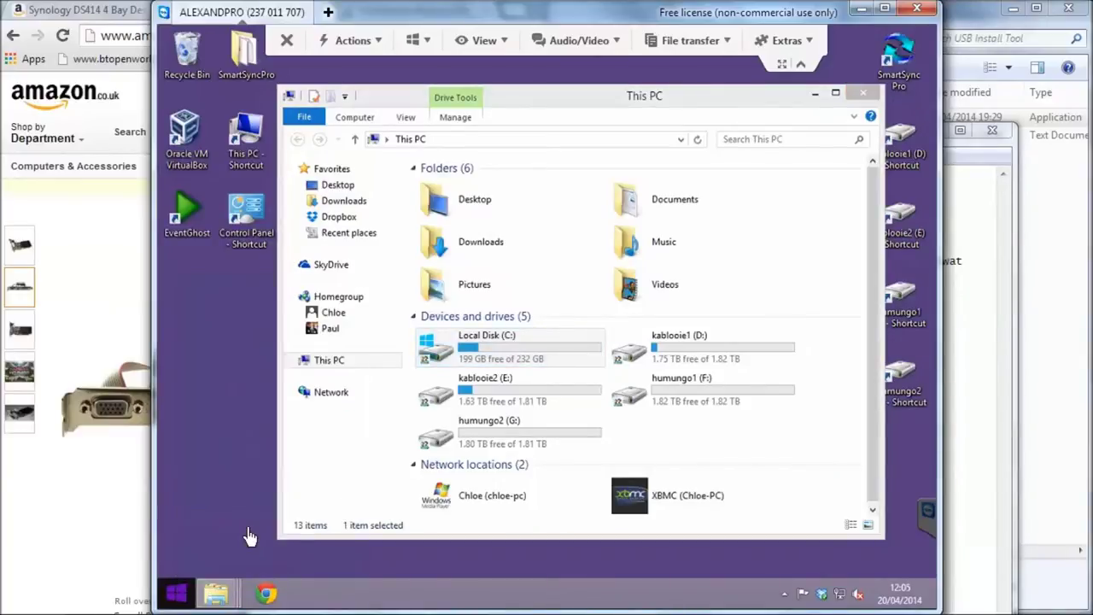
pyautogui.write('Renot')
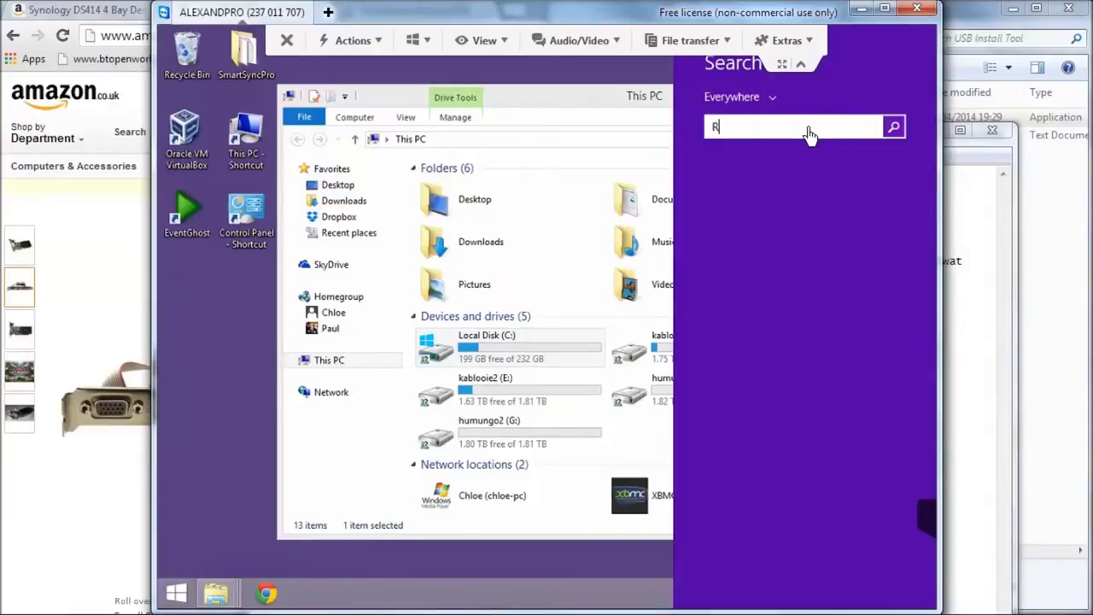
pyautogui.press('BackSpace')
pyautogui.press('BackSpace')
pyautogui.write('i')
pyautogui.press('BackSpace')
pyautogui.press('BackSpace')
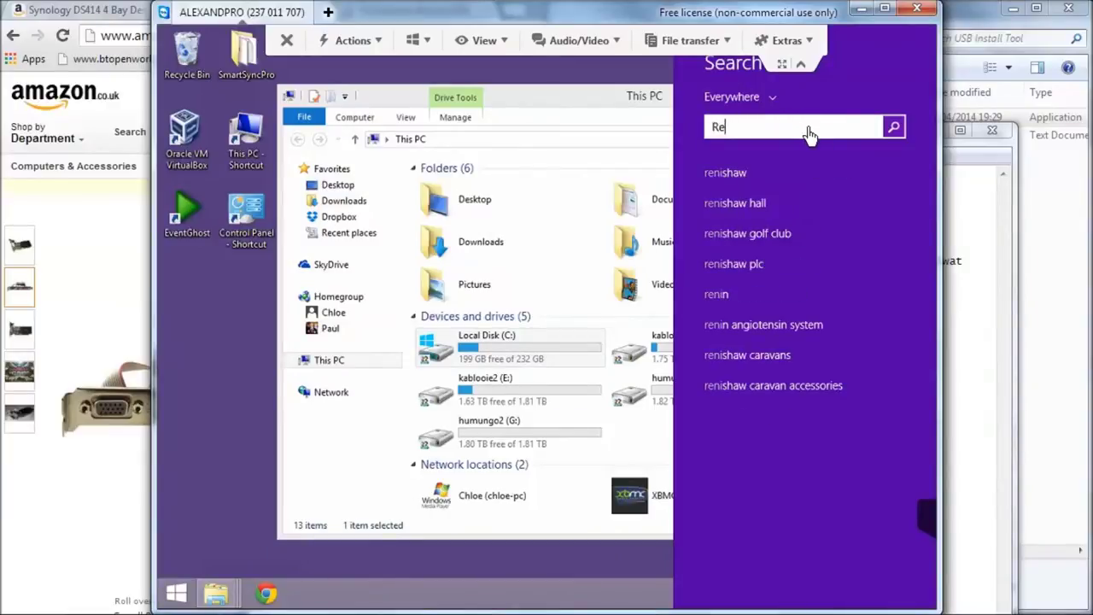
pyautogui.write('mote Desktop Connection')
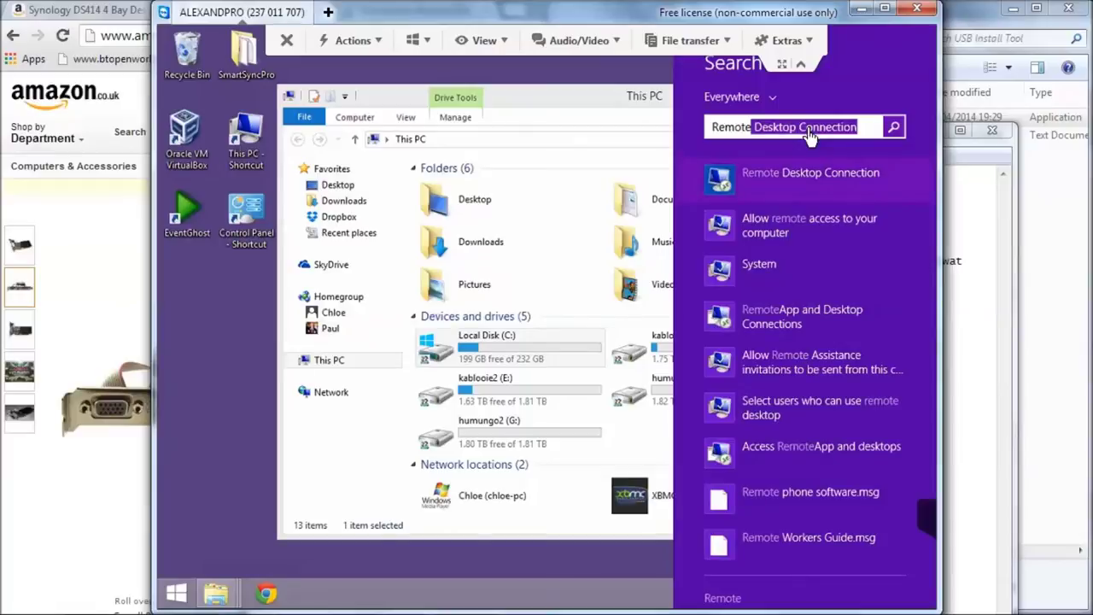
pyautogui.click(787, 237)
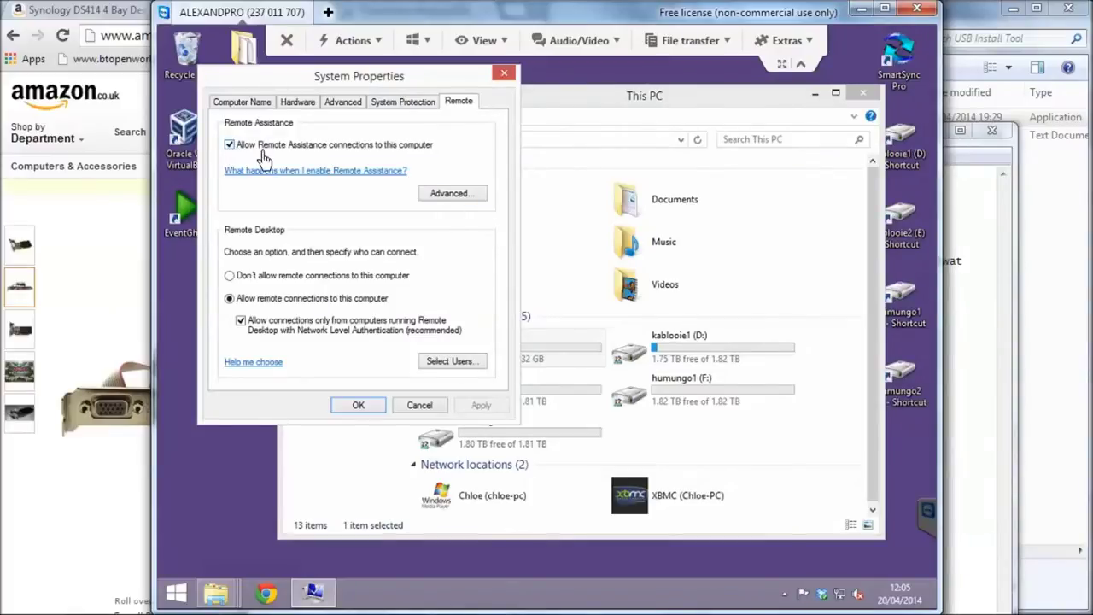
pyautogui.click(421, 405)
# Launch Remote Desktop Connection on the local PC by running mstsc, and highlight the computer address
pyautogui.click(65, 563)
pyautogui.click(21, 600)
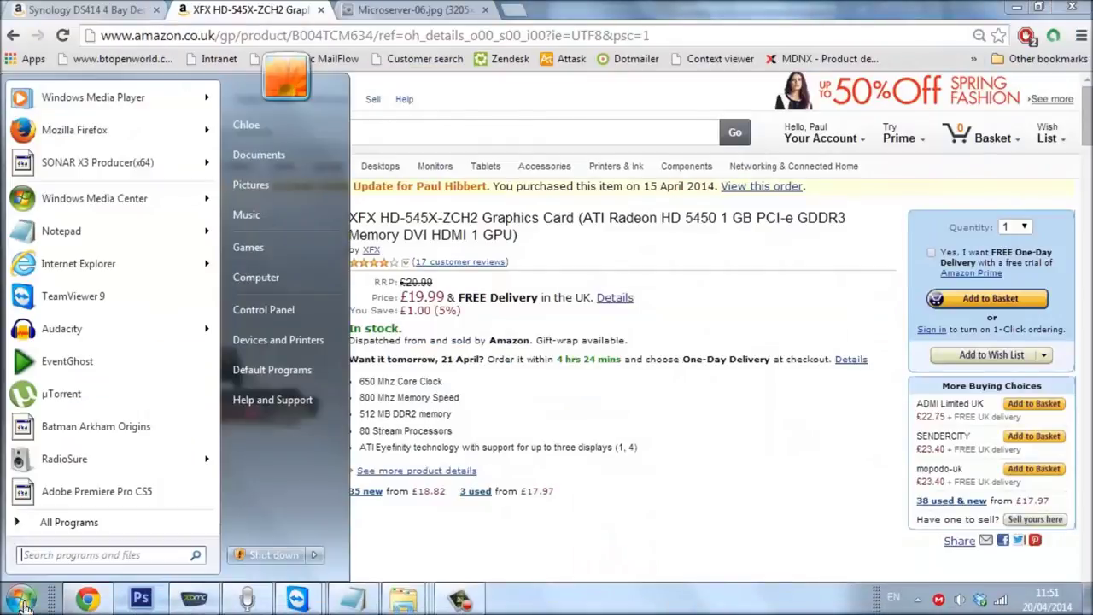
pyautogui.click(134, 562)
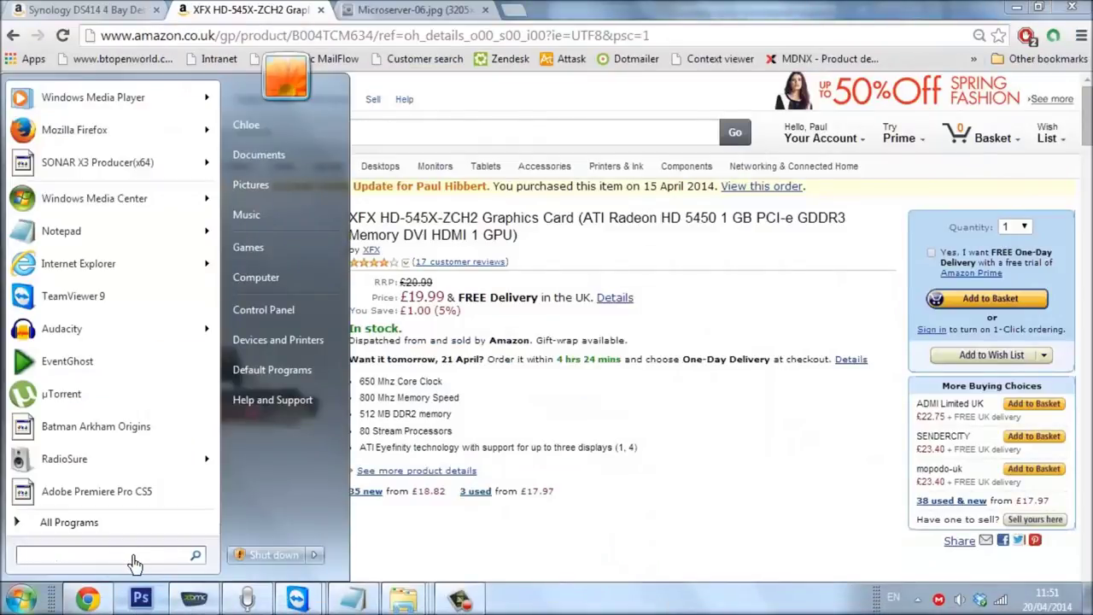
pyautogui.write('mstsc')
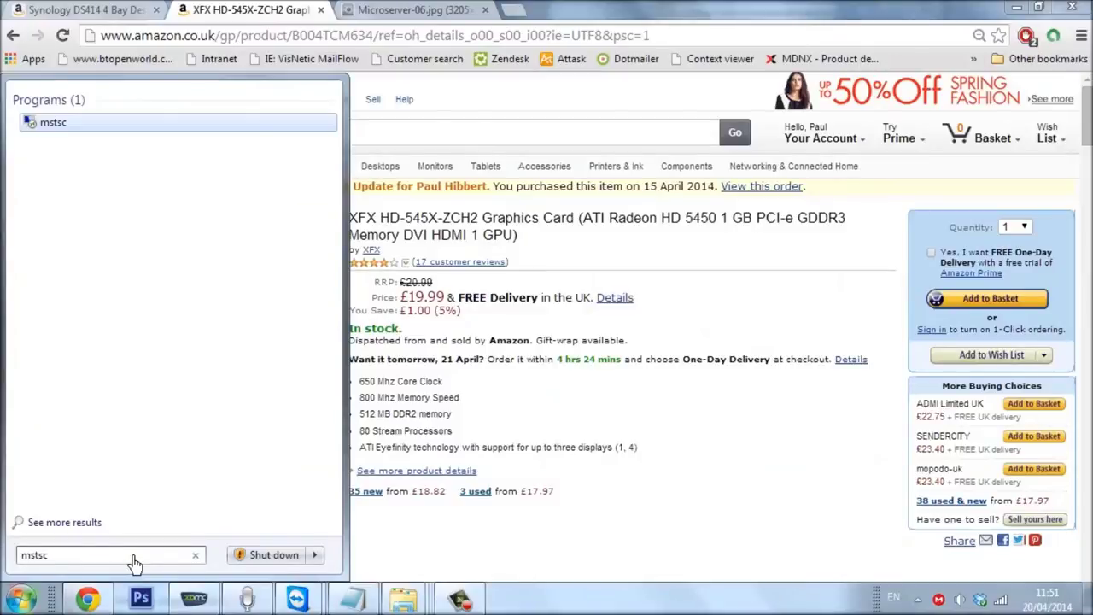
pyautogui.press('Return')
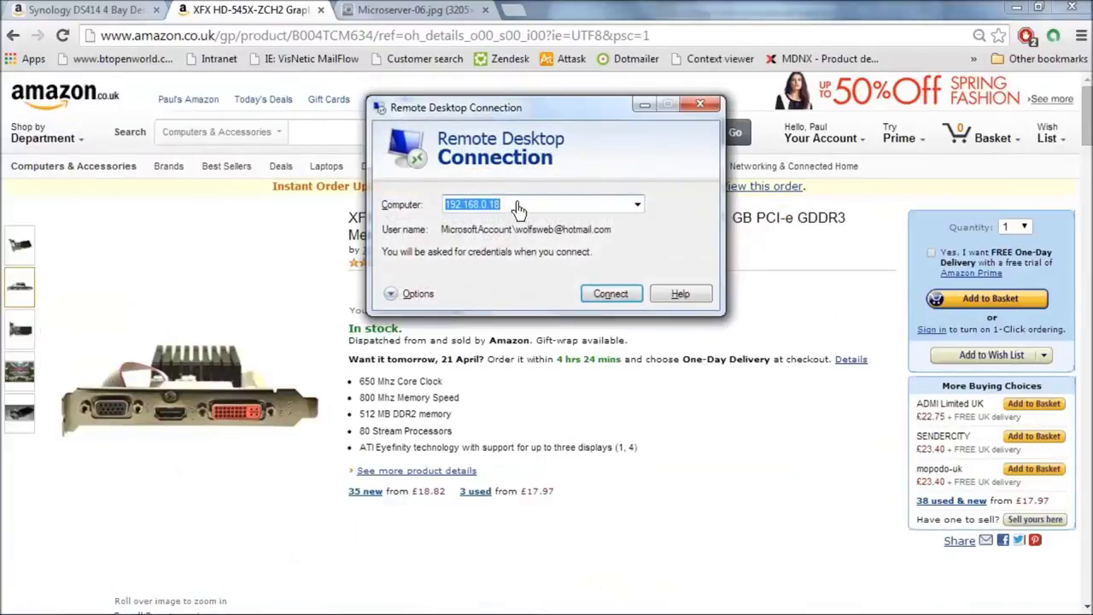
pyautogui.moveTo(523, 210); pyautogui.dragTo(382, 205)
# Return to the TeamViewer session and open a command prompt on the remote PC by running cmd
pyautogui.moveTo(503, 604)
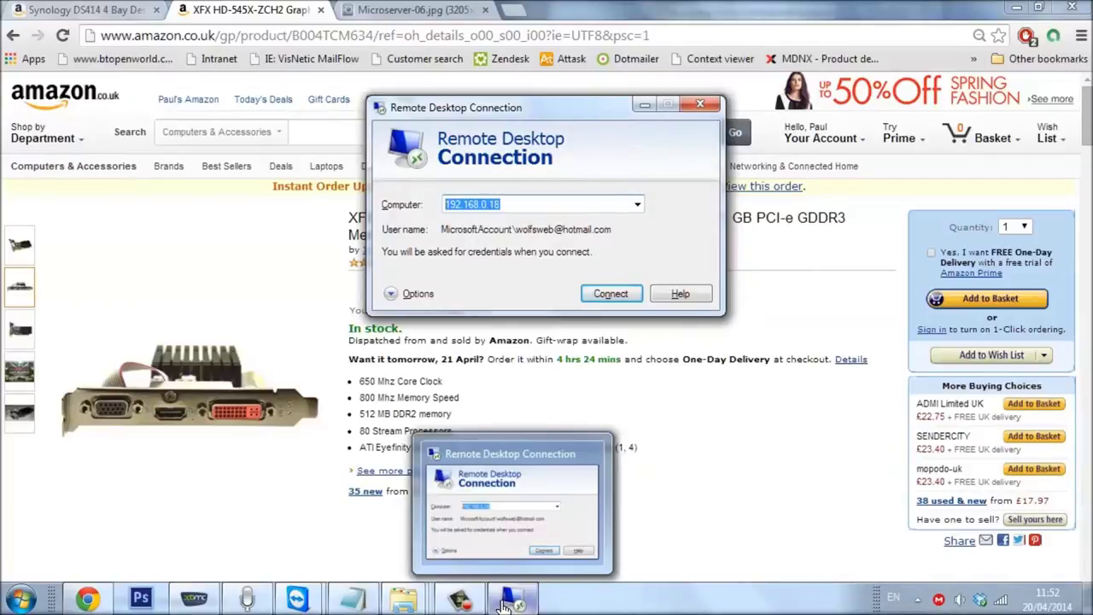
pyautogui.click(377, 525)
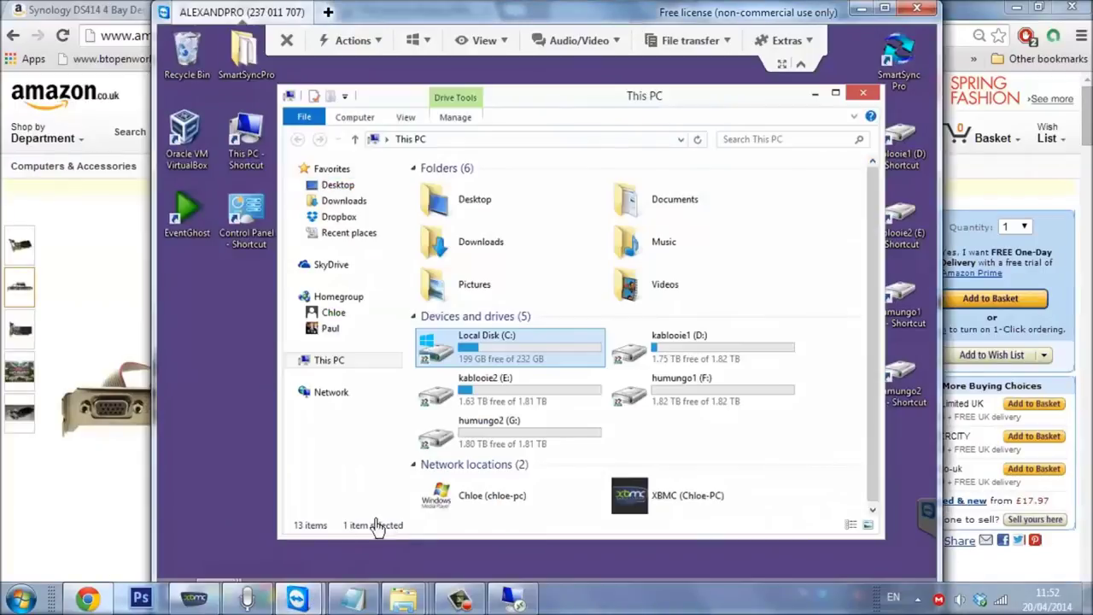
pyautogui.rightClick(175, 594)
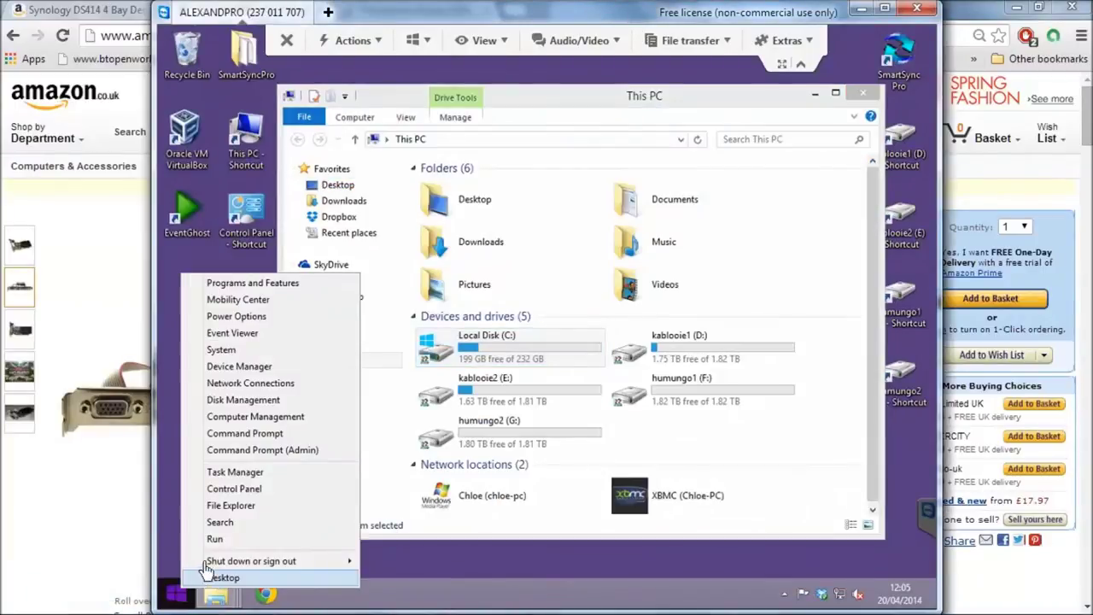
pyautogui.click(230, 539)
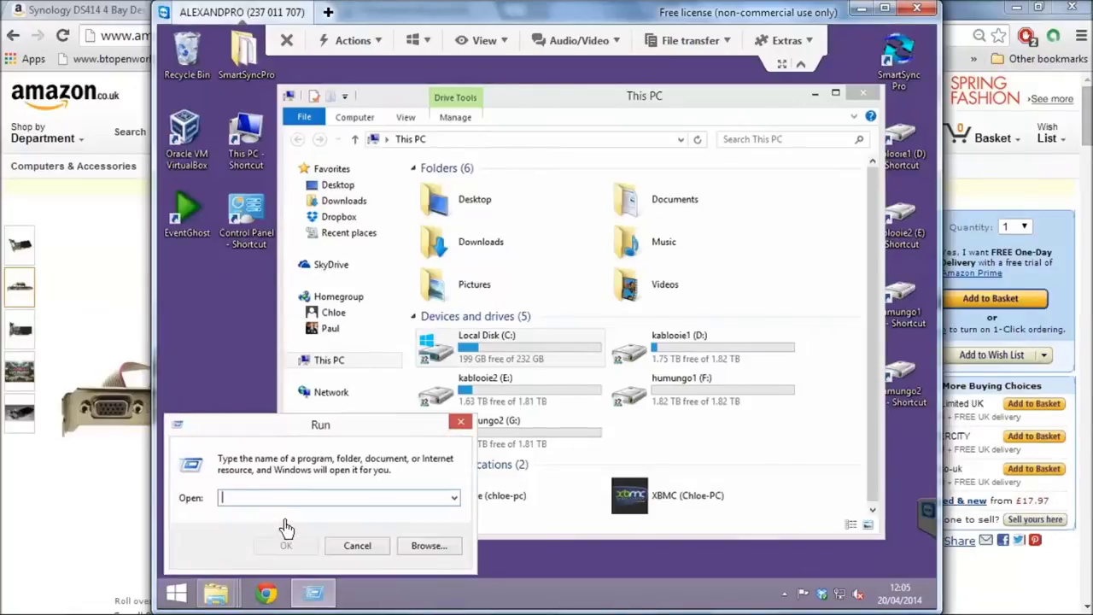
pyautogui.write('cmd')
pyautogui.press('Return')
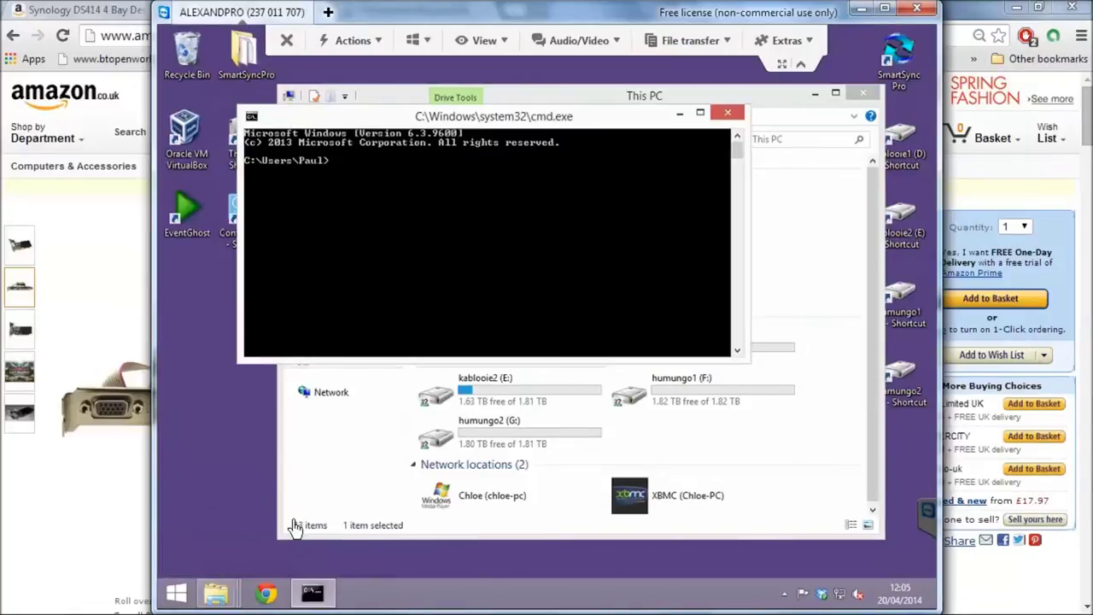
# Run ipconfig in the remote command prompt and highlight the first adapter's IPv4 address
pyautogui.write('ipconfig')
pyautogui.press('Return')
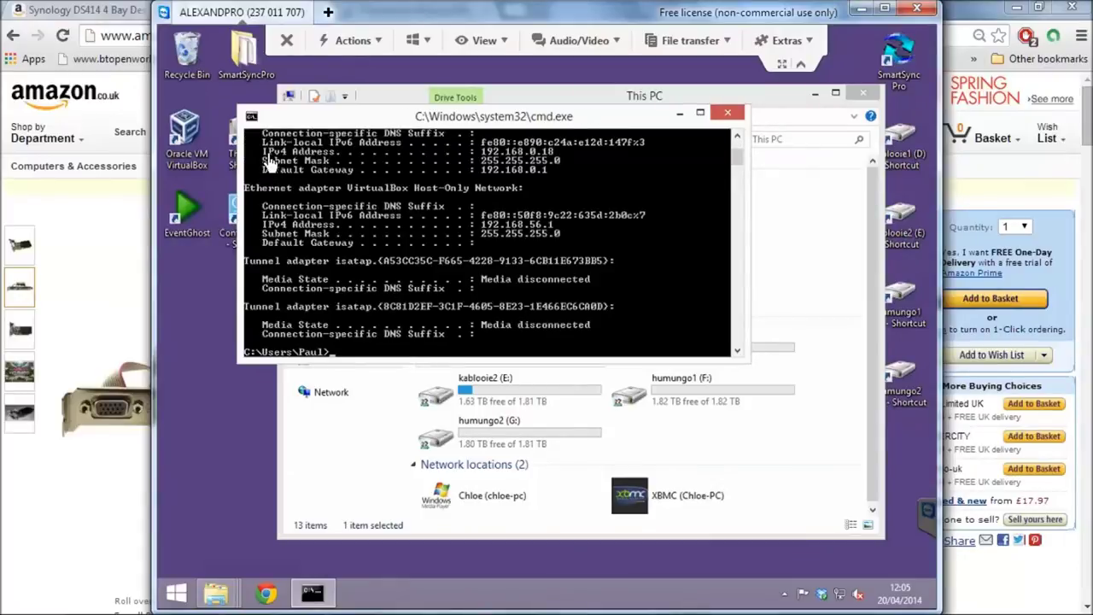
pyautogui.rightClick(485, 158)
pyautogui.click(505, 162)
pyautogui.moveTo(481, 151); pyautogui.dragTo(551, 159)
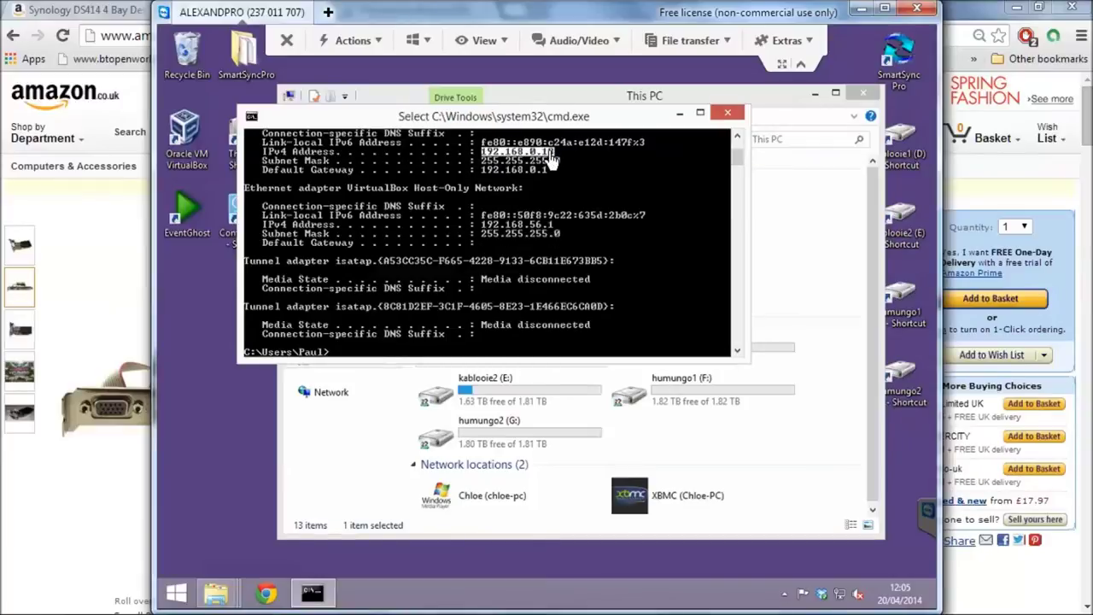
# Switch back to Remote Desktop Connection on the local PC and close it without connecting
pyautogui.moveTo(669, 611)
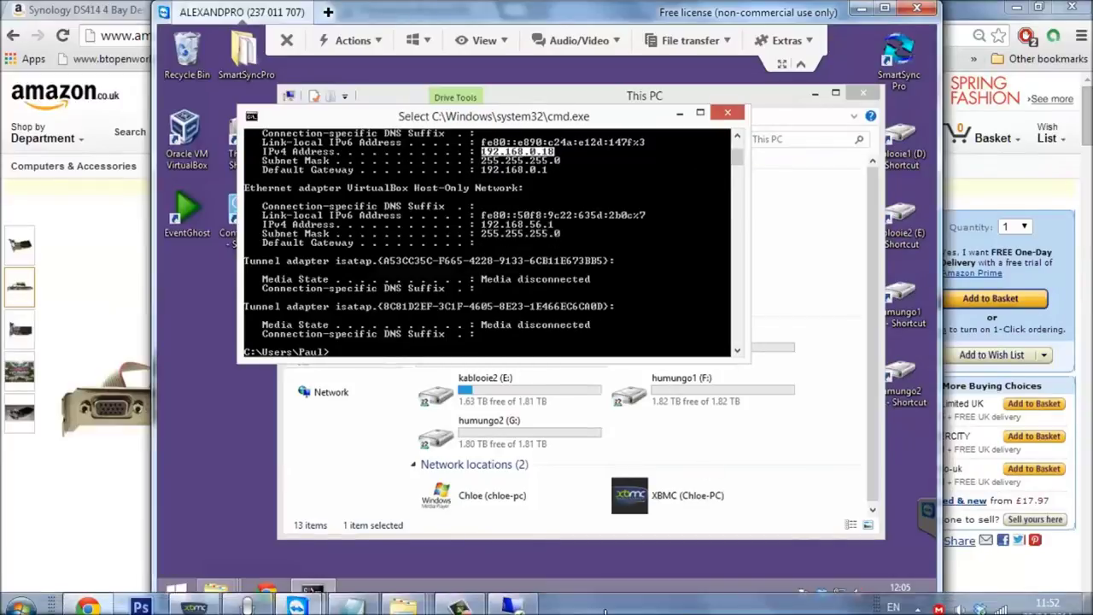
pyautogui.click(511, 609)
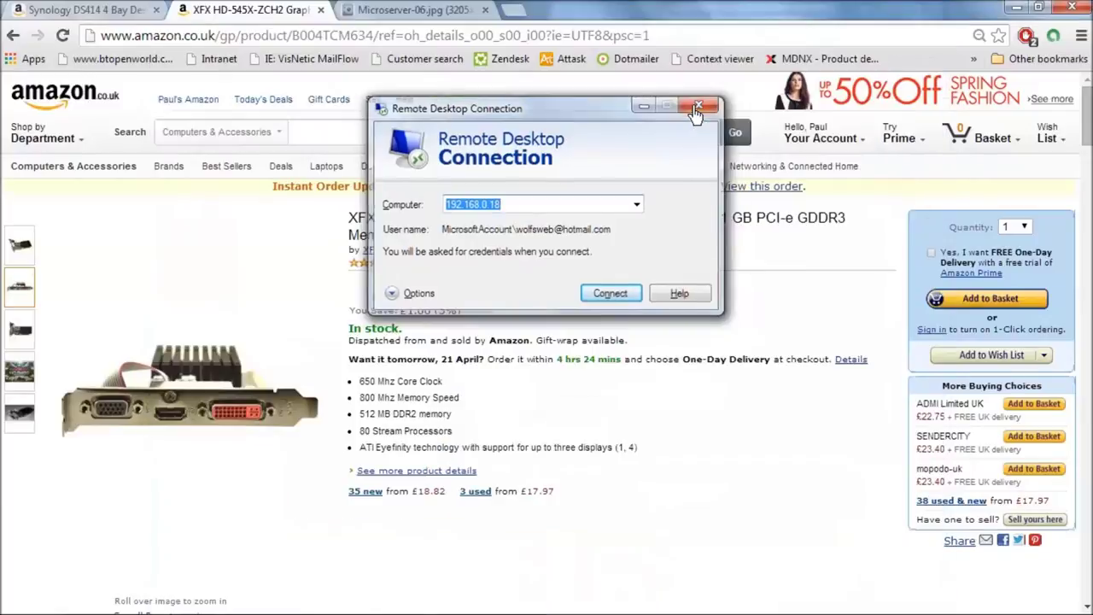
pyautogui.click(699, 107)
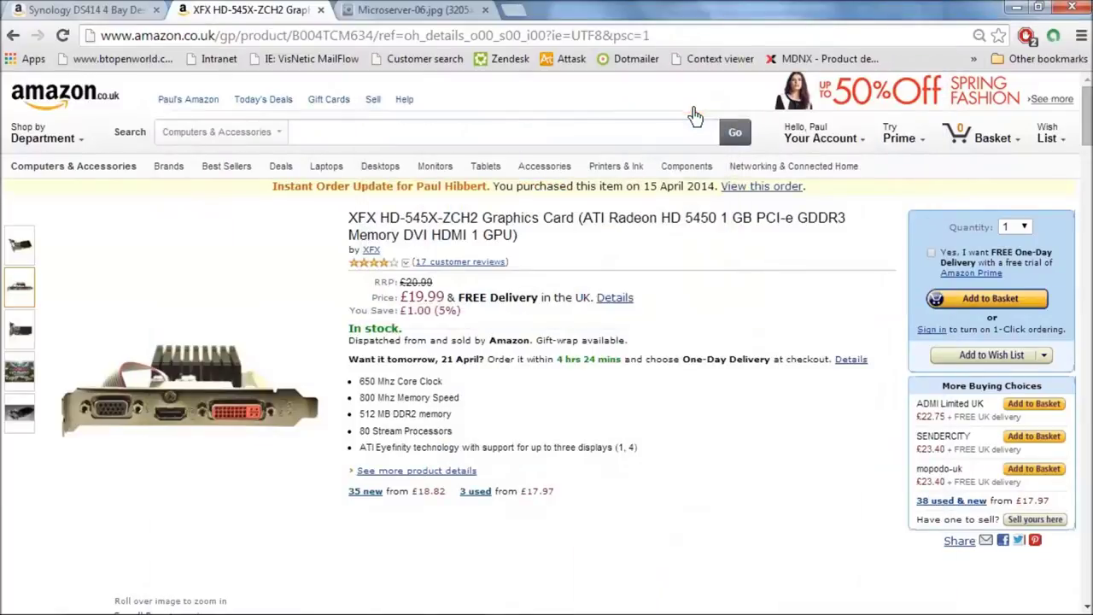
# Bring up the Notepad checklist and highlight the Linux remark and the line about formatting drives in disk management
pyautogui.click(359, 608)
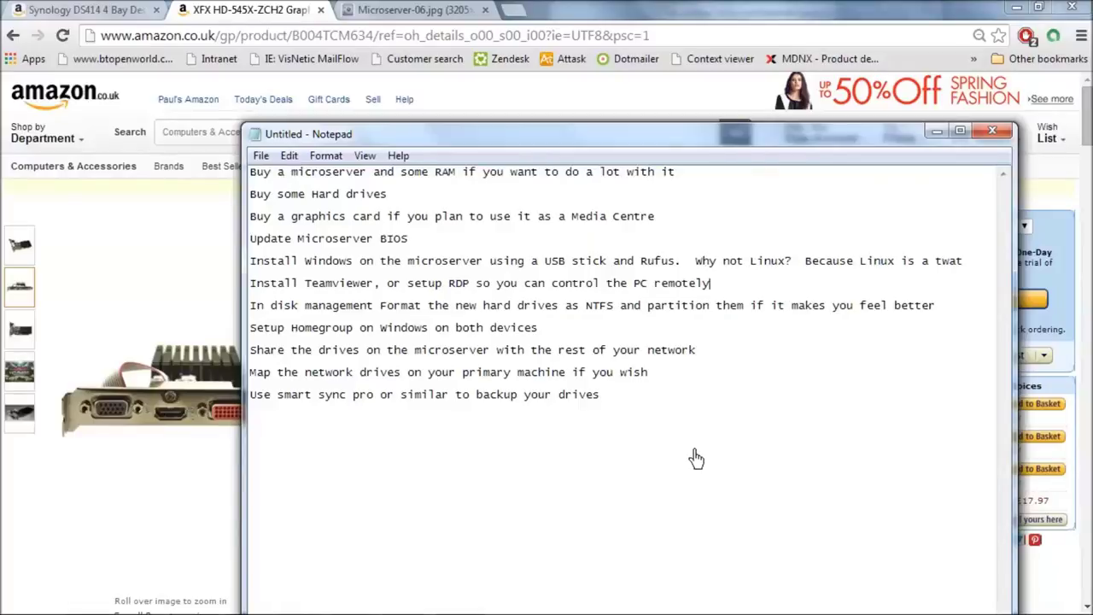
pyautogui.moveTo(751, 613)
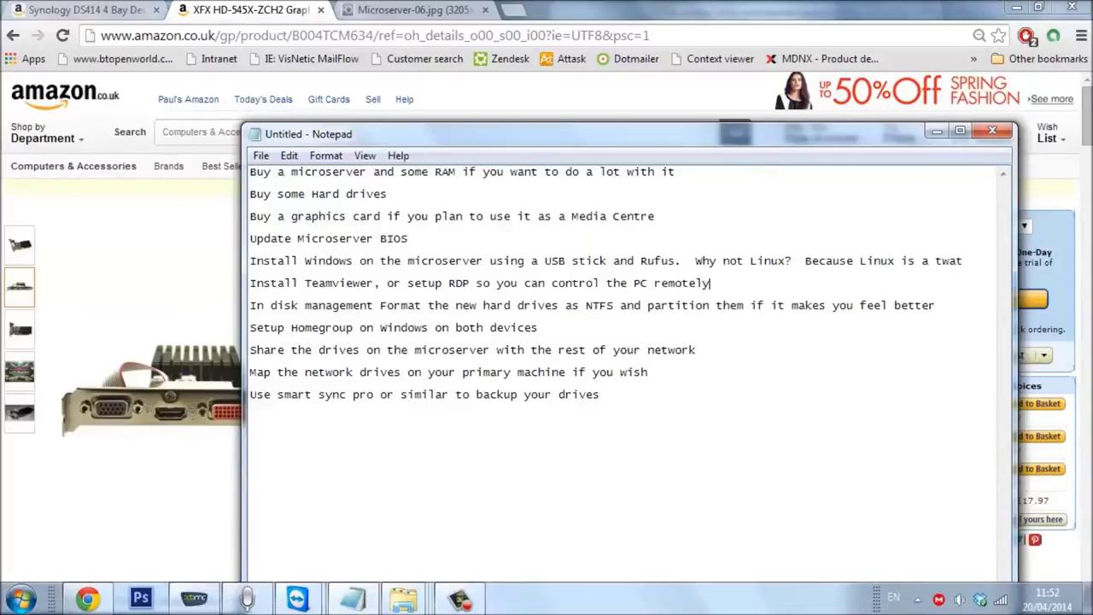
pyautogui.moveTo(805, 262); pyautogui.dragTo(976, 268)
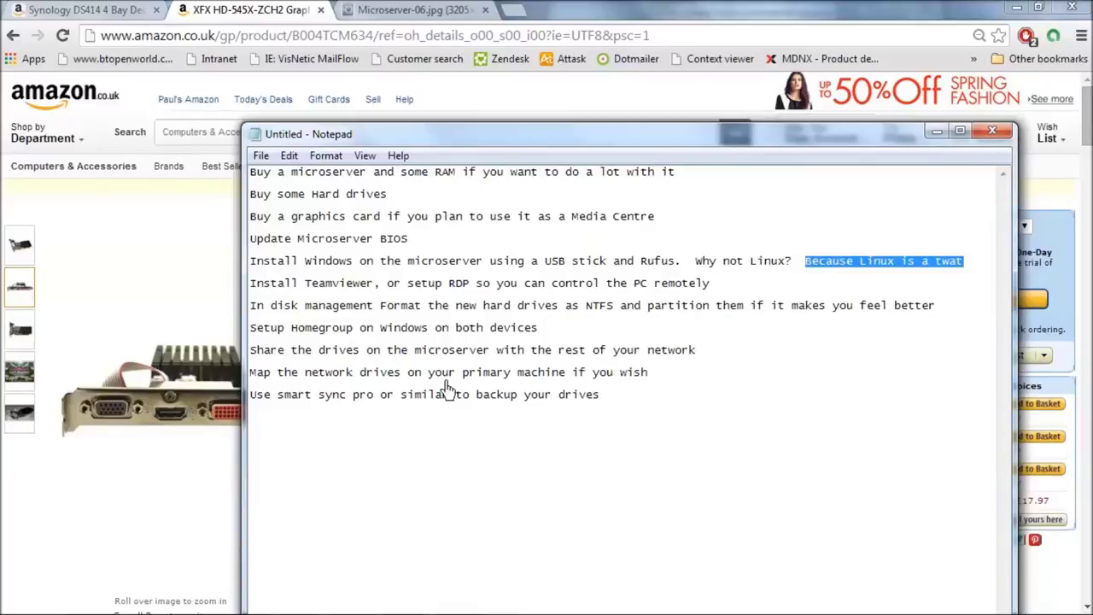
pyautogui.moveTo(250, 305); pyautogui.dragTo(785, 308)
# Open Disk Management on the remote PC in the TeamViewer session and shift its window clear of the session toolbar
pyautogui.moveTo(526, 610)
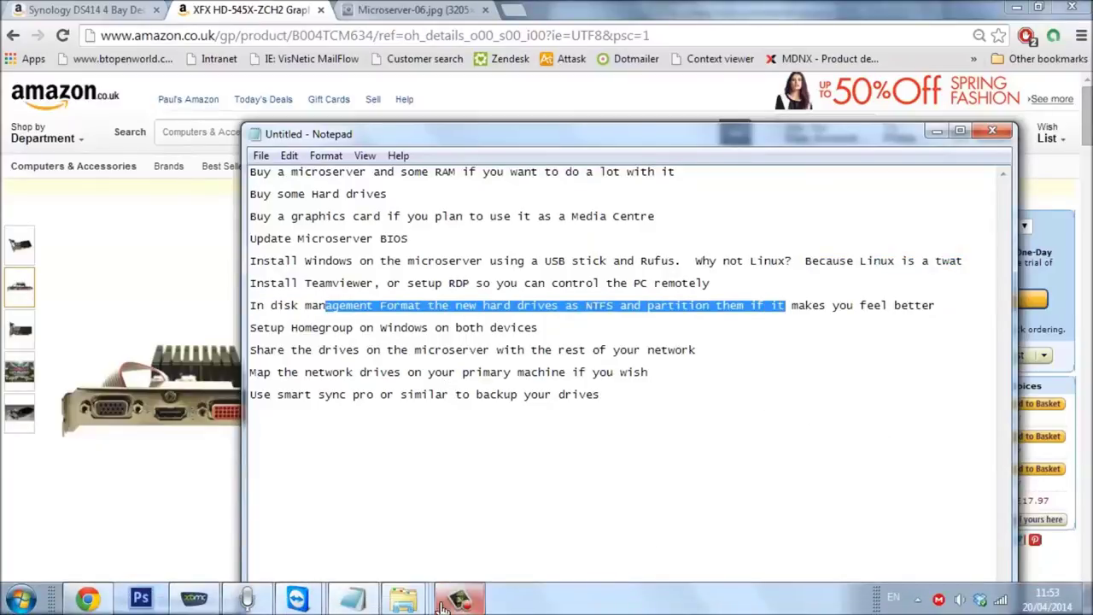
pyautogui.moveTo(297, 597)
pyautogui.click(341, 562)
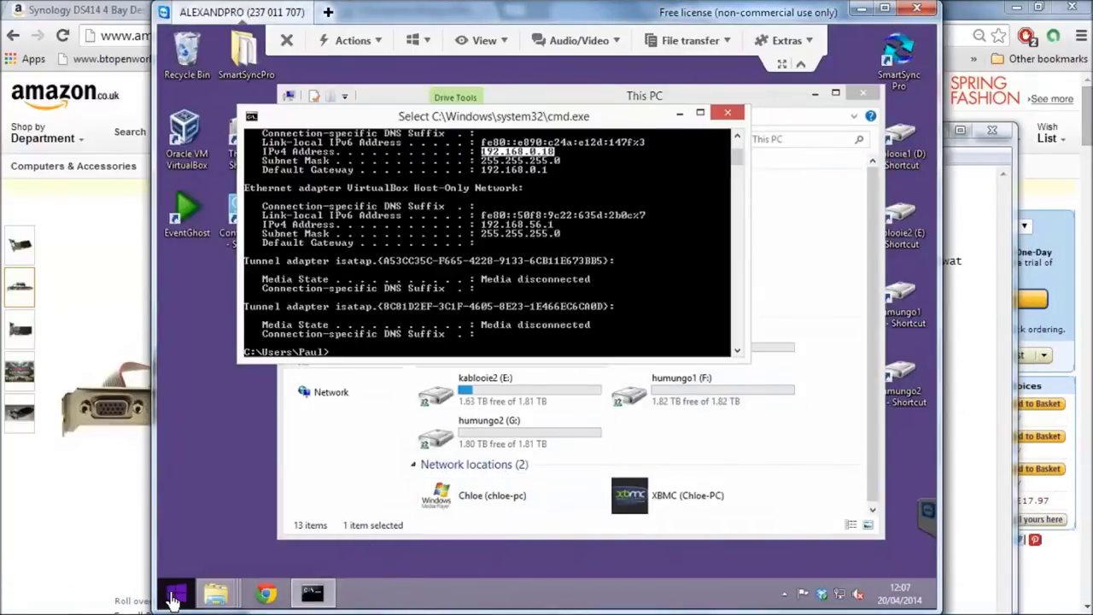
pyautogui.rightClick(166, 591)
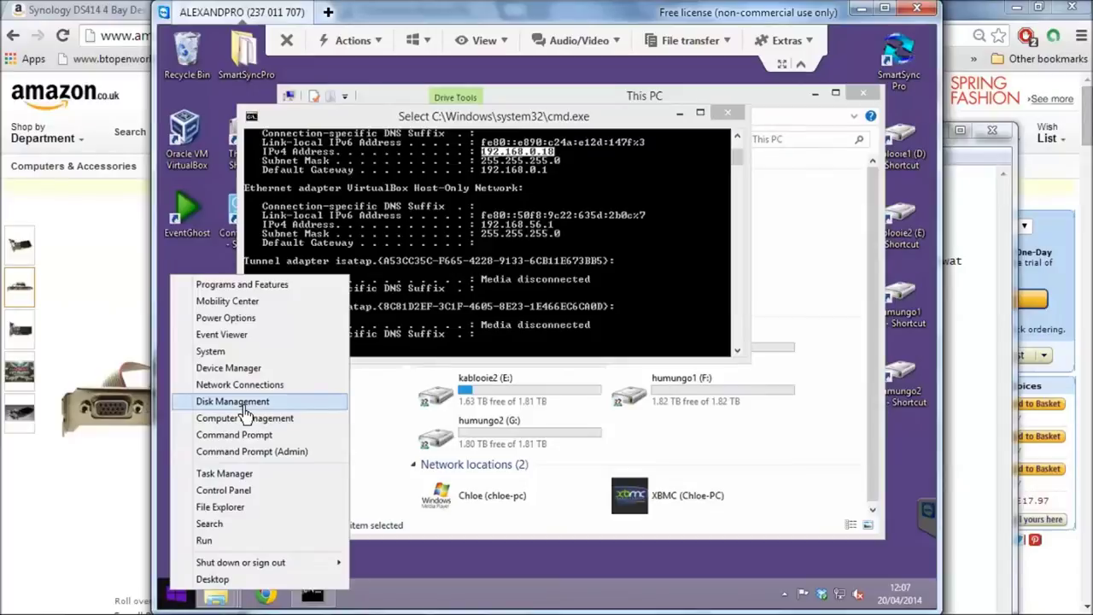
pyautogui.rightClick(175, 599)
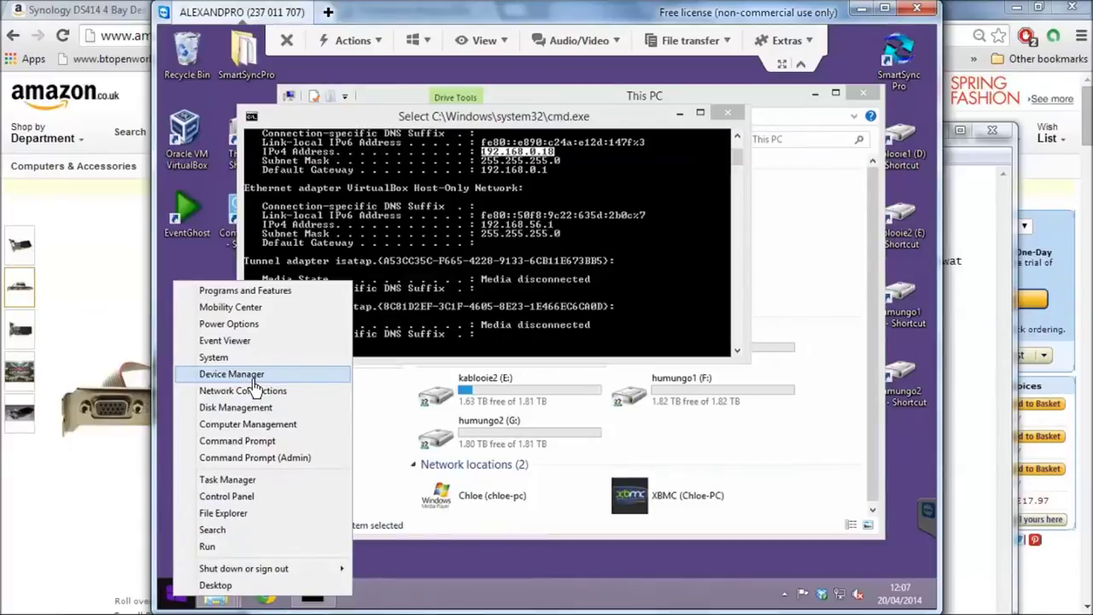
pyautogui.click(257, 407)
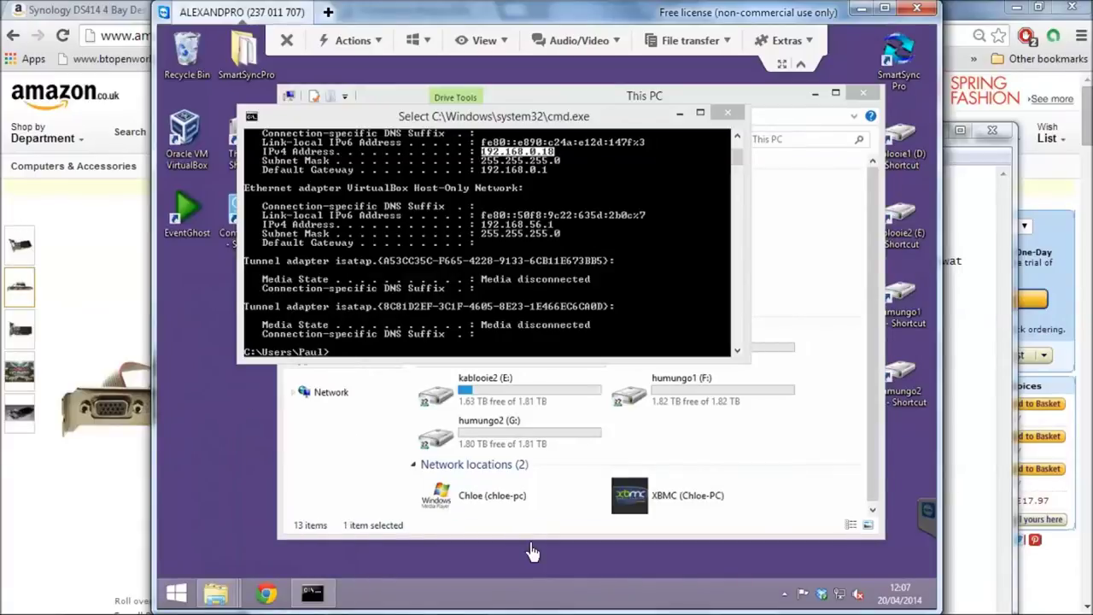
pyautogui.moveTo(235, 39); pyautogui.dragTo(265, 89)
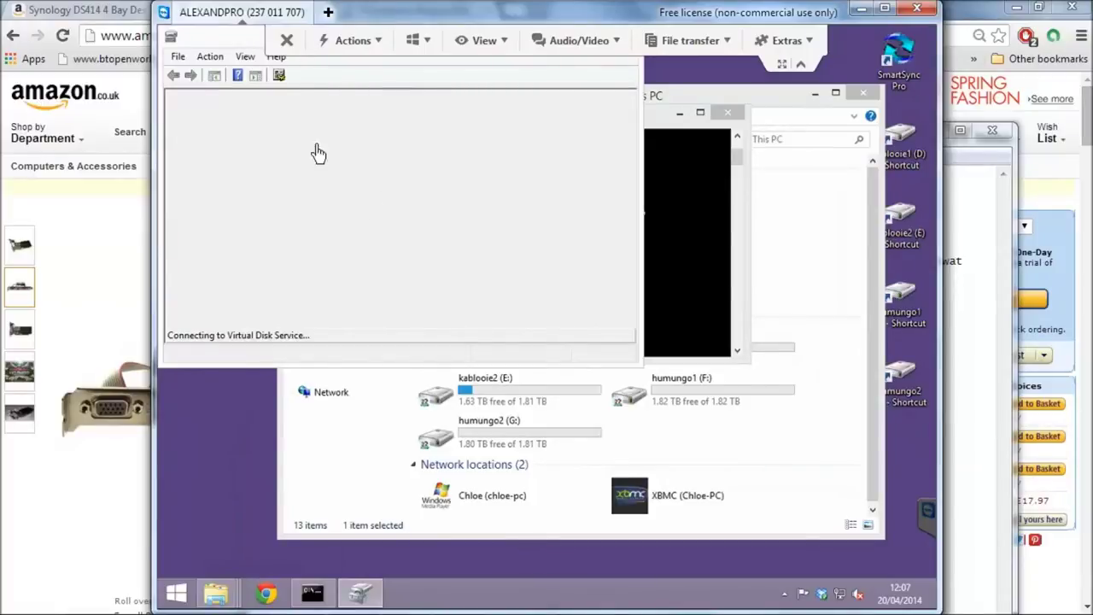
# Close the remote command prompt behind Disk Management and check whether the Format option is available for the C: volume
pyautogui.moveTo(425, 243); pyautogui.dragTo(623, 434)
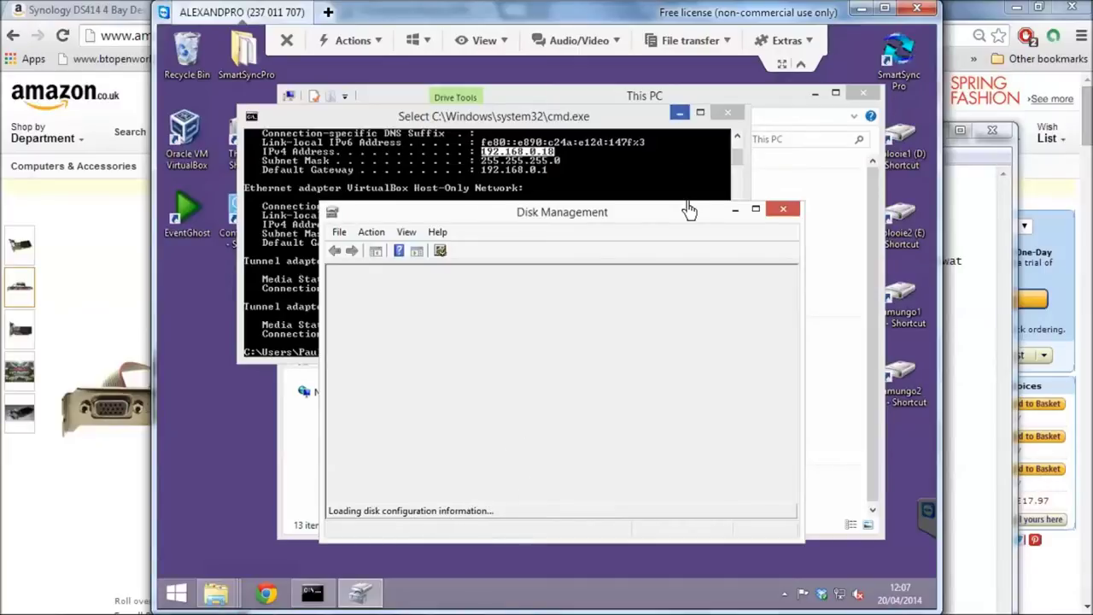
pyautogui.click(726, 113)
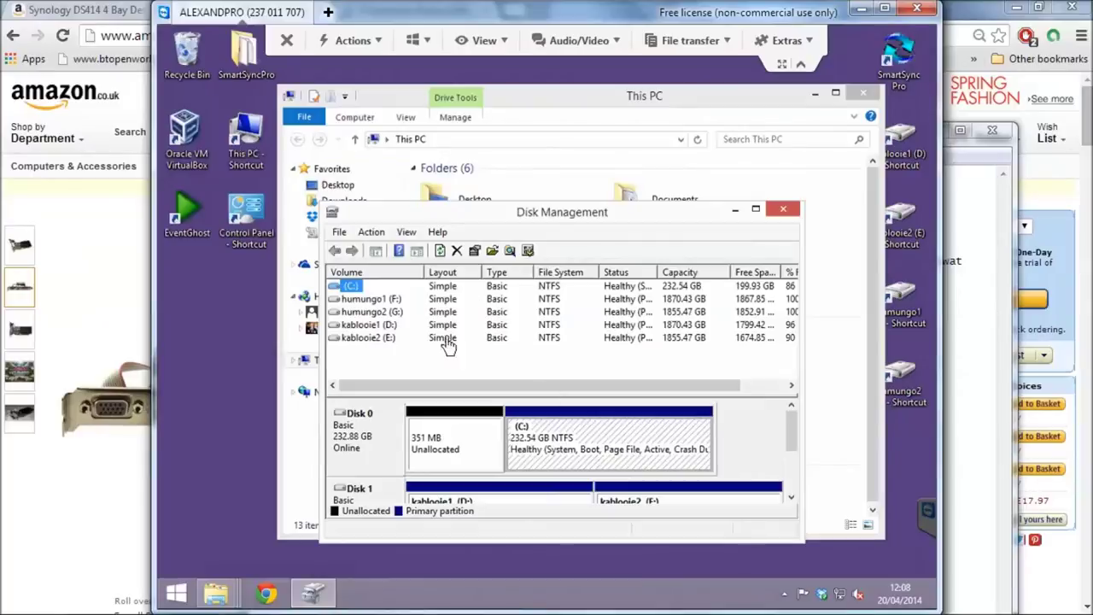
pyautogui.rightClick(351, 287)
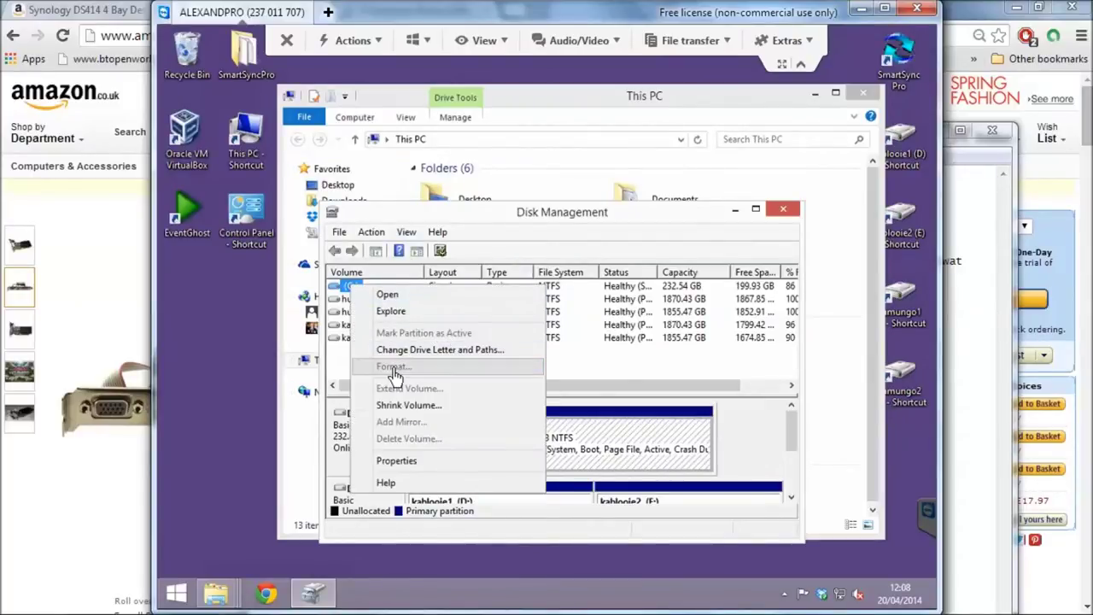
pyautogui.click(630, 377)
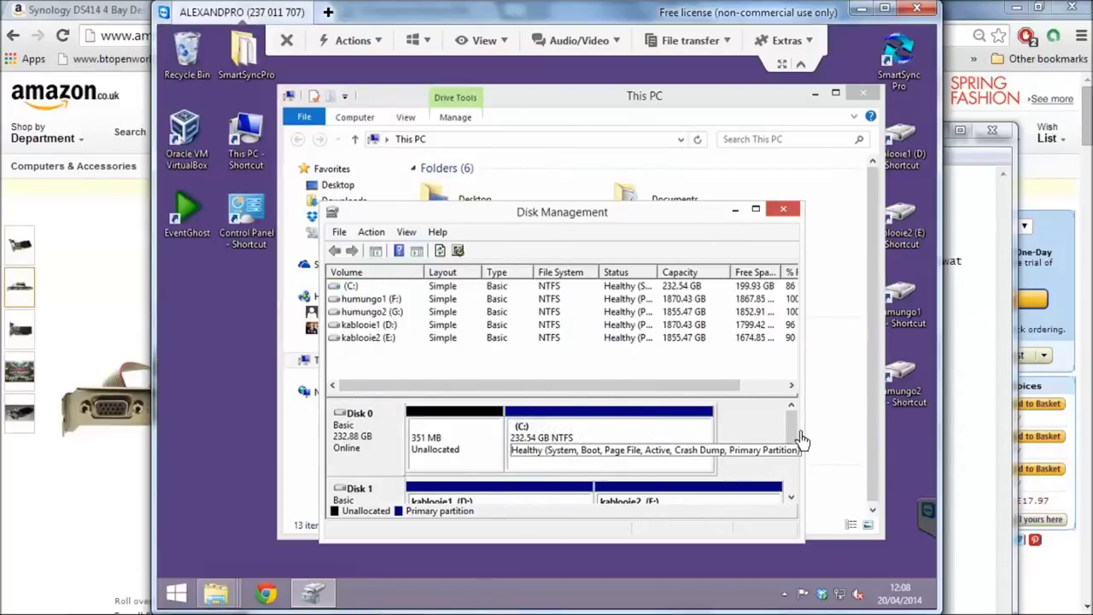
# Maximize Disk Management and review the actions offered for the kablooie1 (D:) volume, Disk 1 and the humungo1 (F:) volume
pyautogui.click(756, 211)
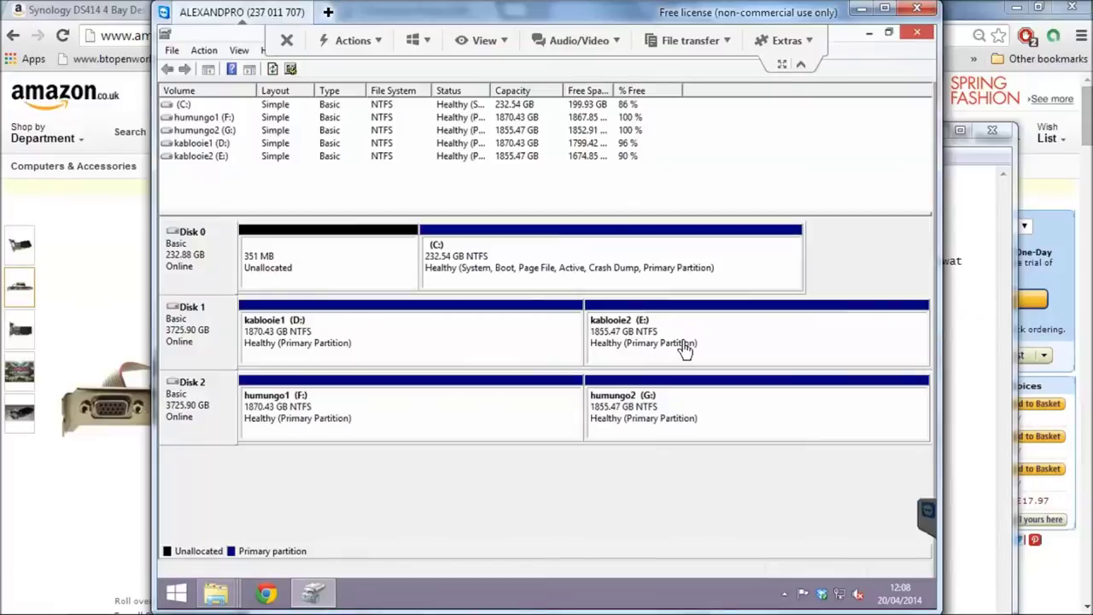
pyautogui.rightClick(427, 355)
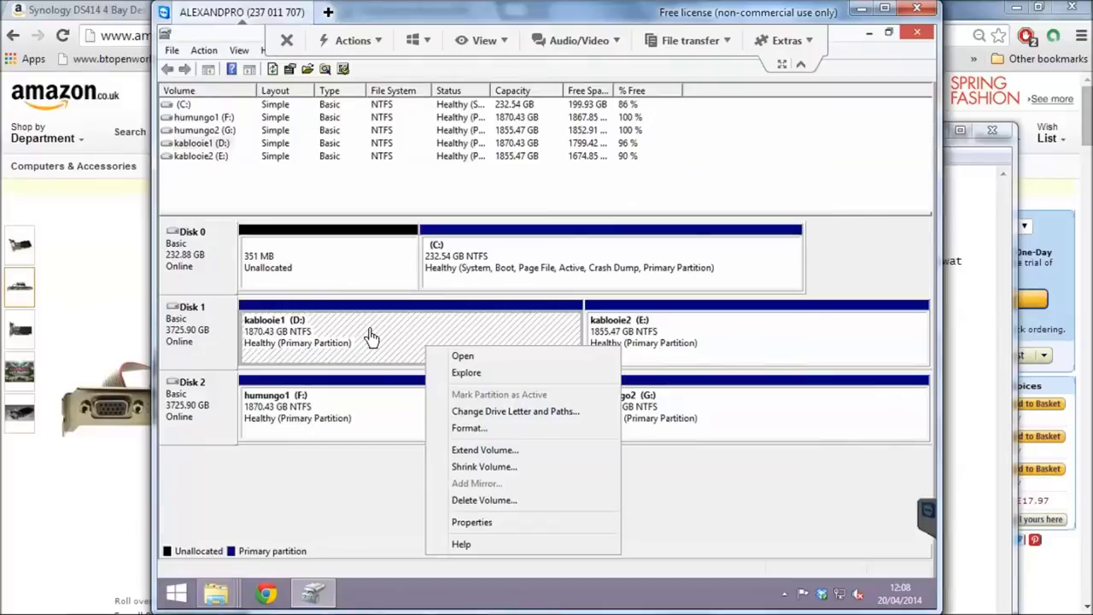
pyautogui.rightClick(228, 333)
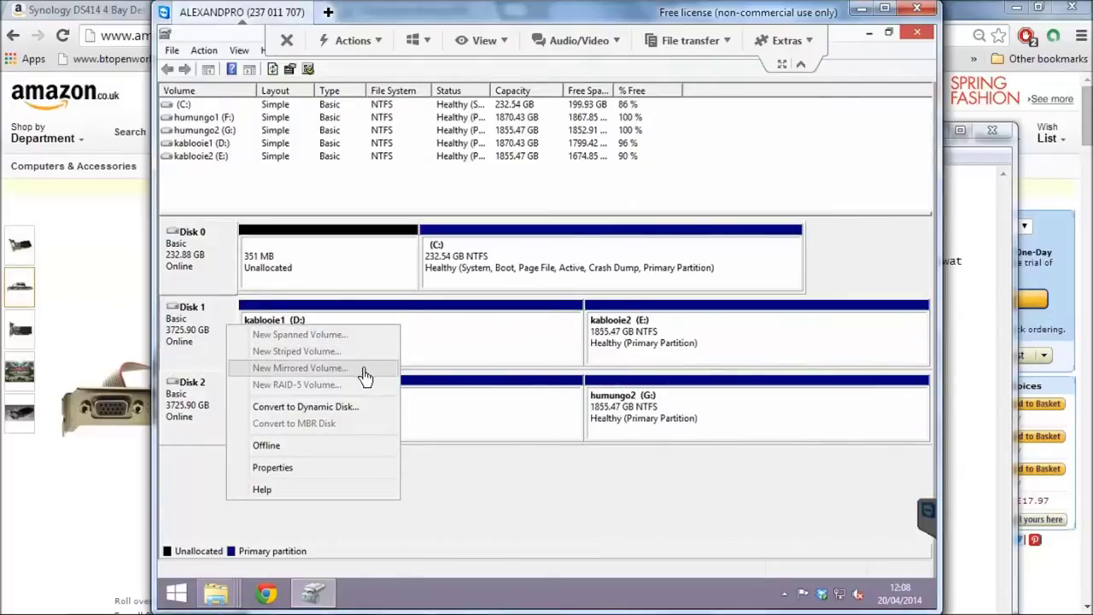
pyautogui.rightClick(488, 341)
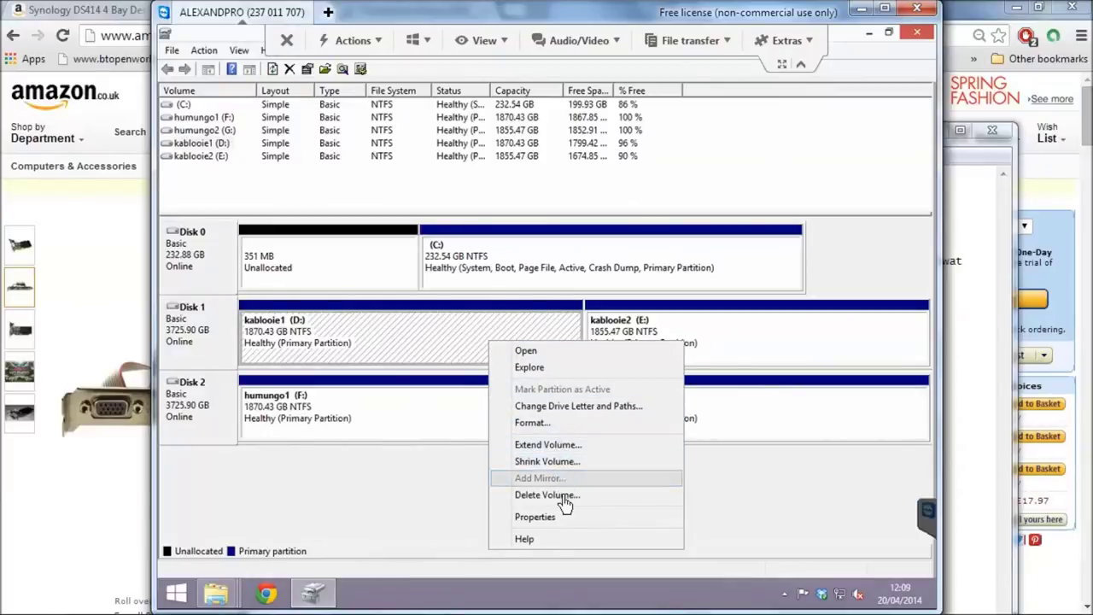
pyautogui.rightClick(203, 117)
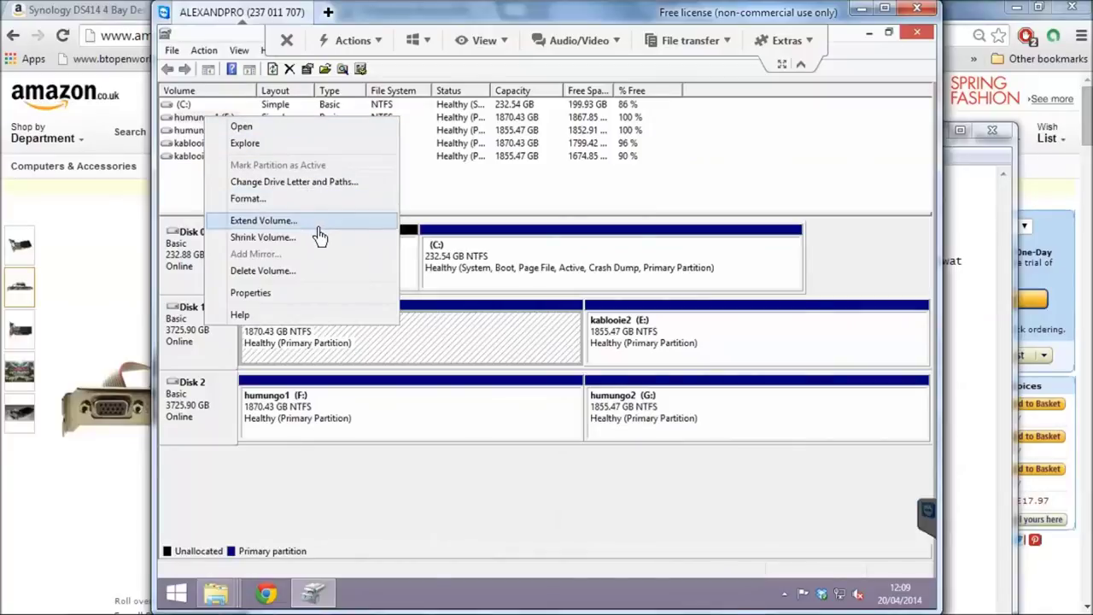
pyautogui.click(633, 201)
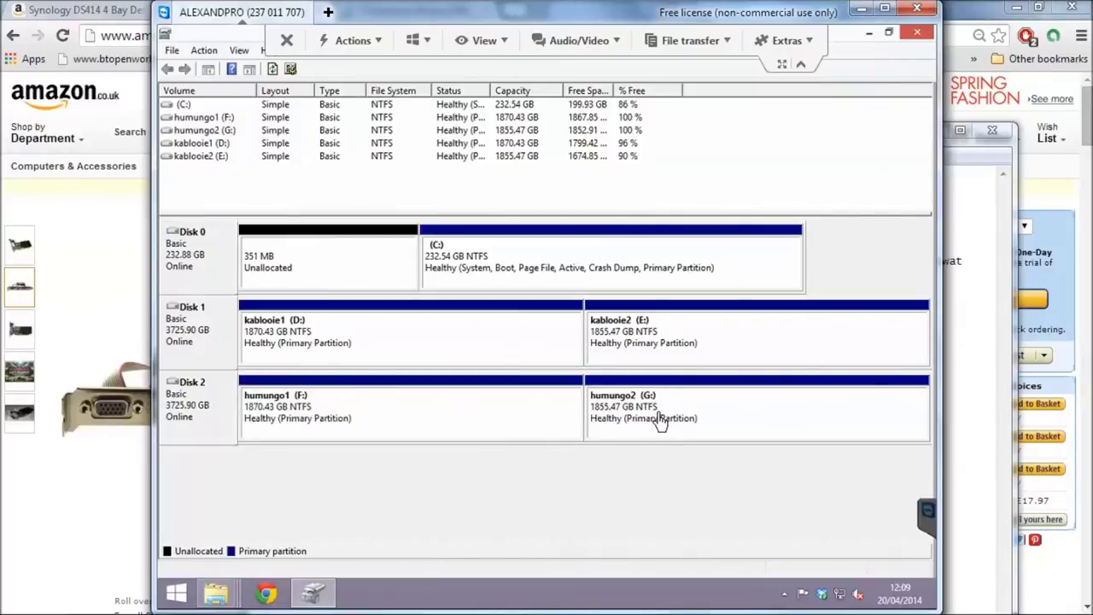
# Close Disk Management and highlight the line about setting up Homegroup on both devices in the Notepad checklist
pyautogui.moveTo(899, 54)
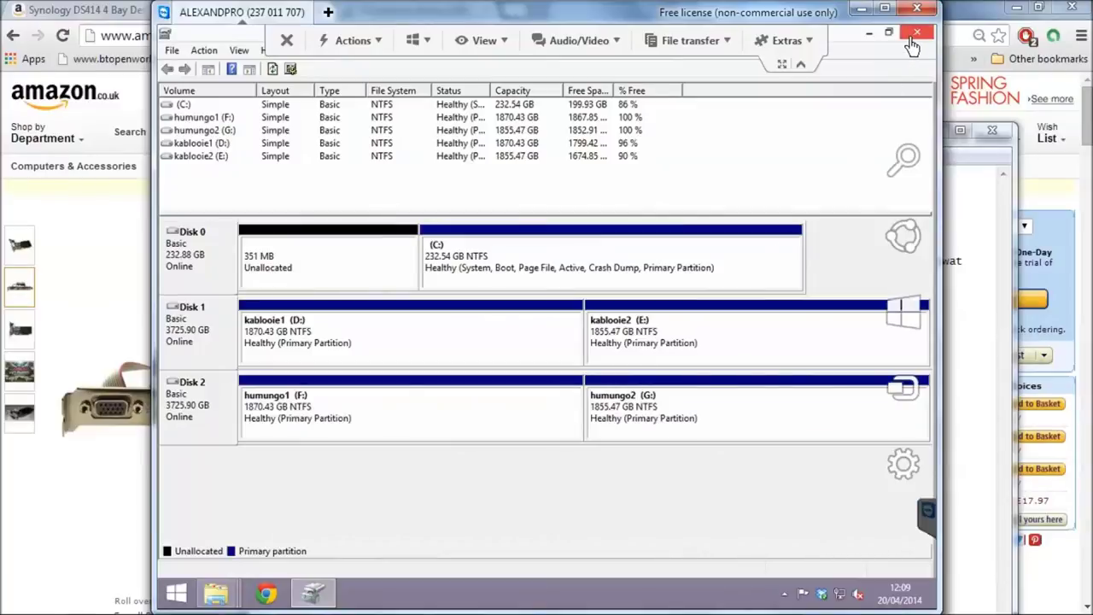
pyautogui.click(917, 33)
pyautogui.click(344, 604)
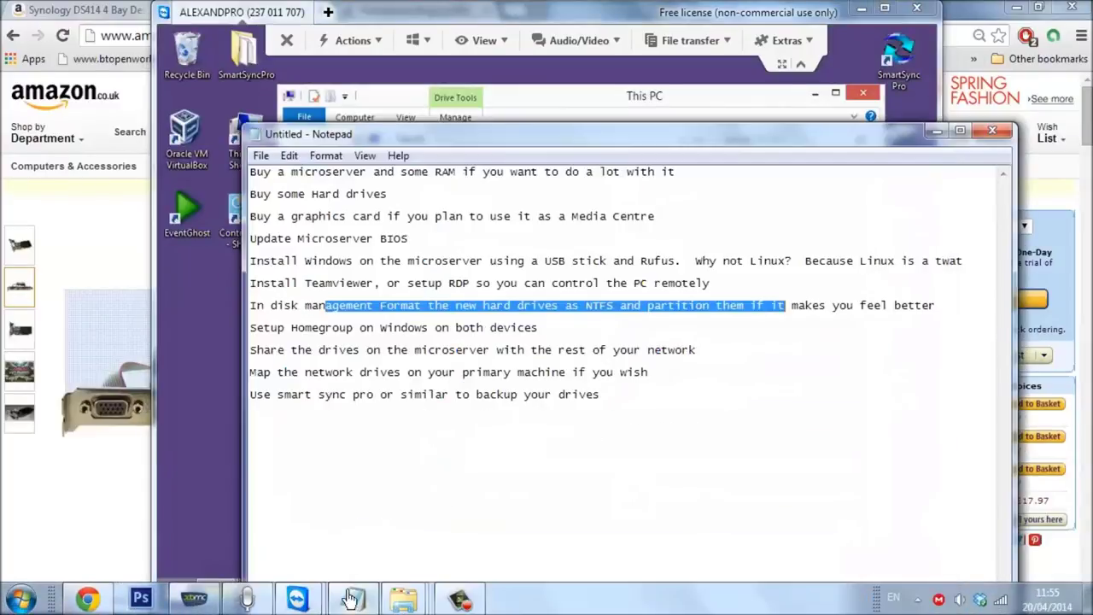
pyautogui.click(338, 328)
pyautogui.moveTo(591, 340); pyautogui.dragTo(229, 342)
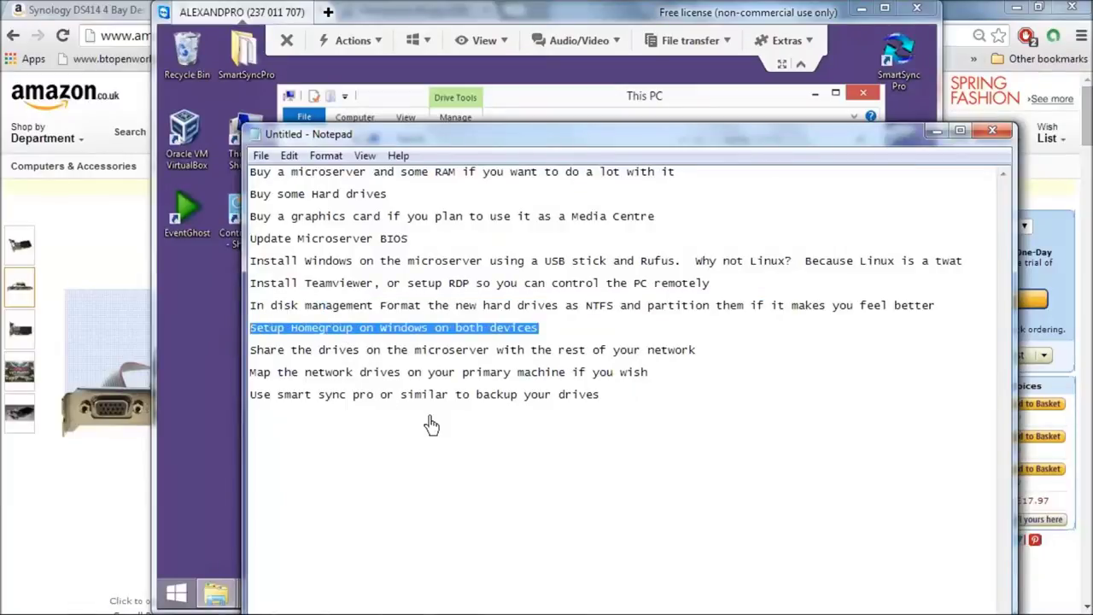
# Review the homegroup settings on the local PC through Network and Sharing Center and close them without changes
pyautogui.click(22, 598)
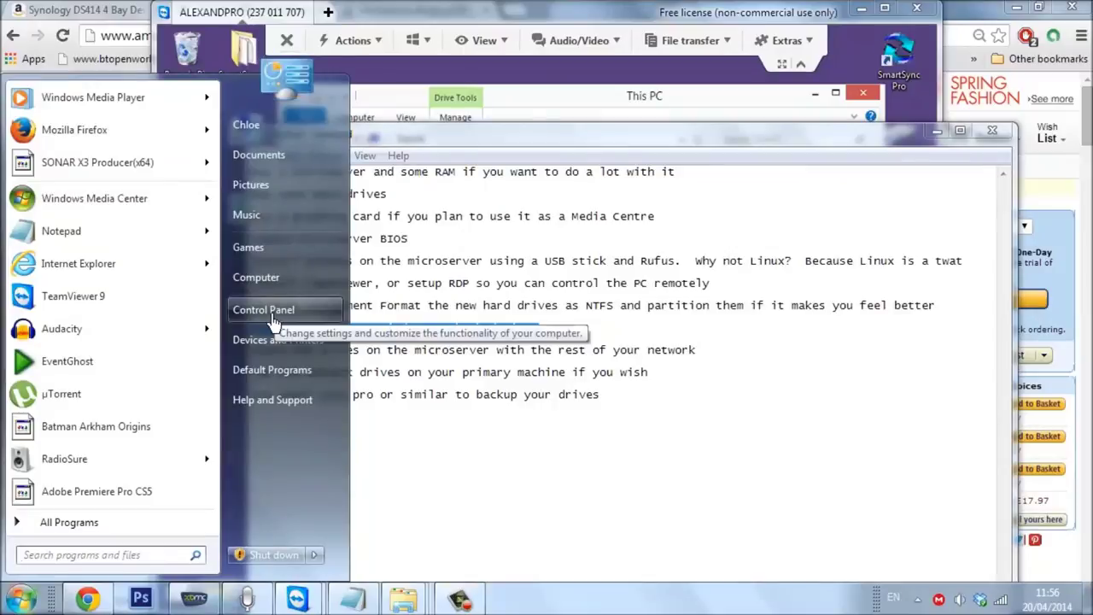
pyautogui.rightClick(995, 601)
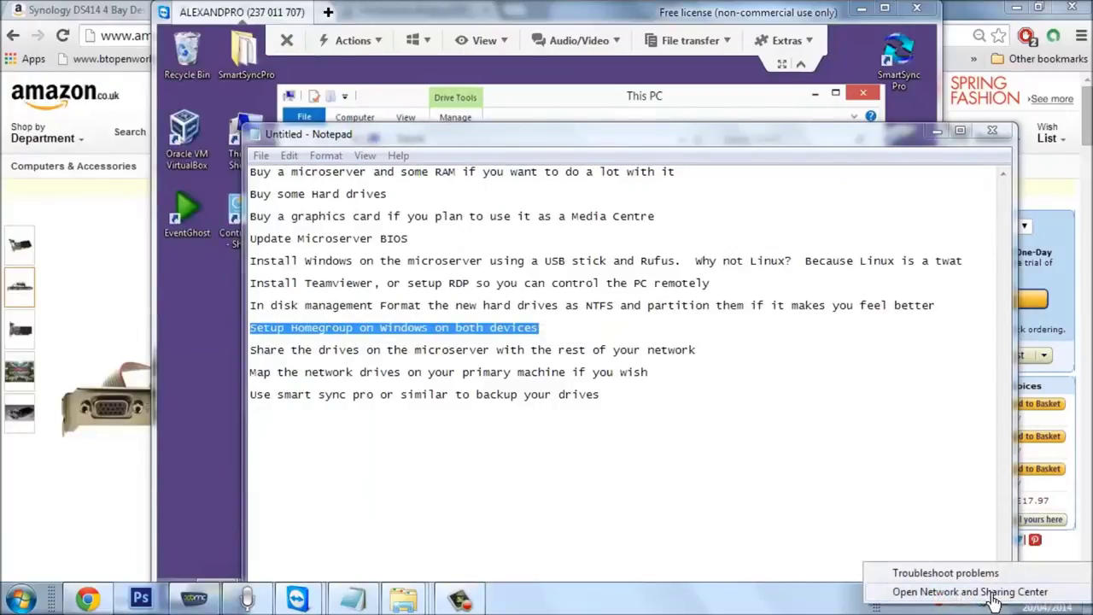
pyautogui.click(993, 597)
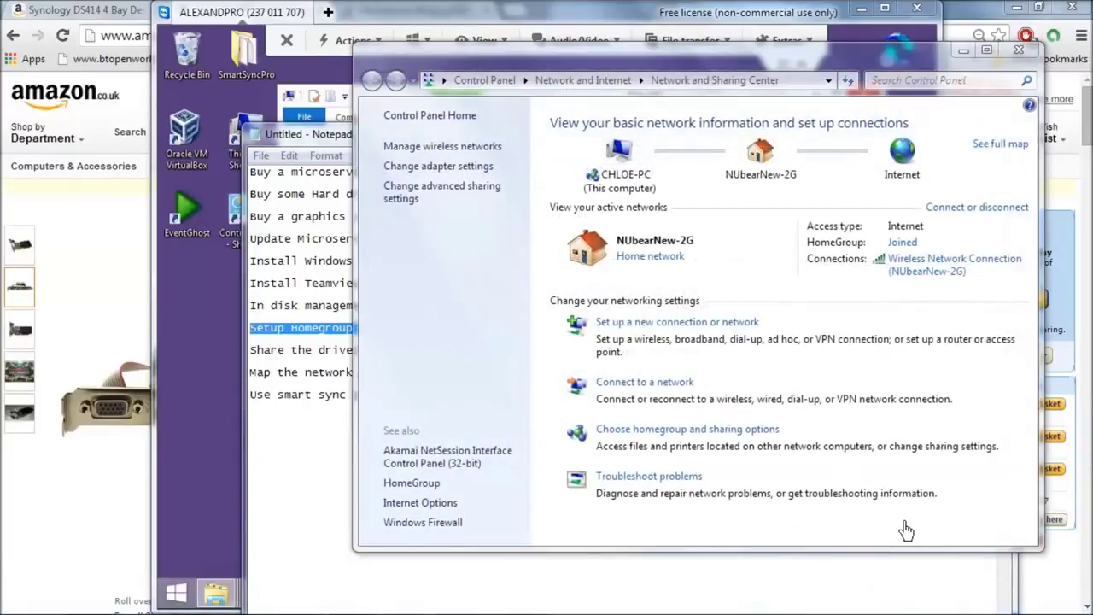
pyautogui.moveTo(811, 77); pyautogui.dragTo(767, 56)
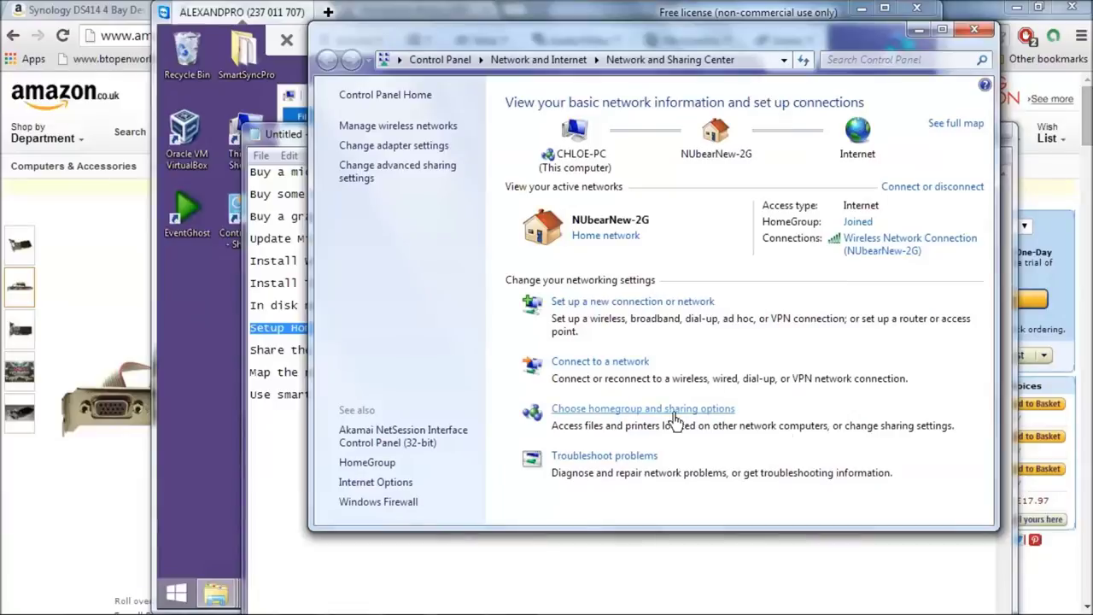
pyautogui.click(655, 413)
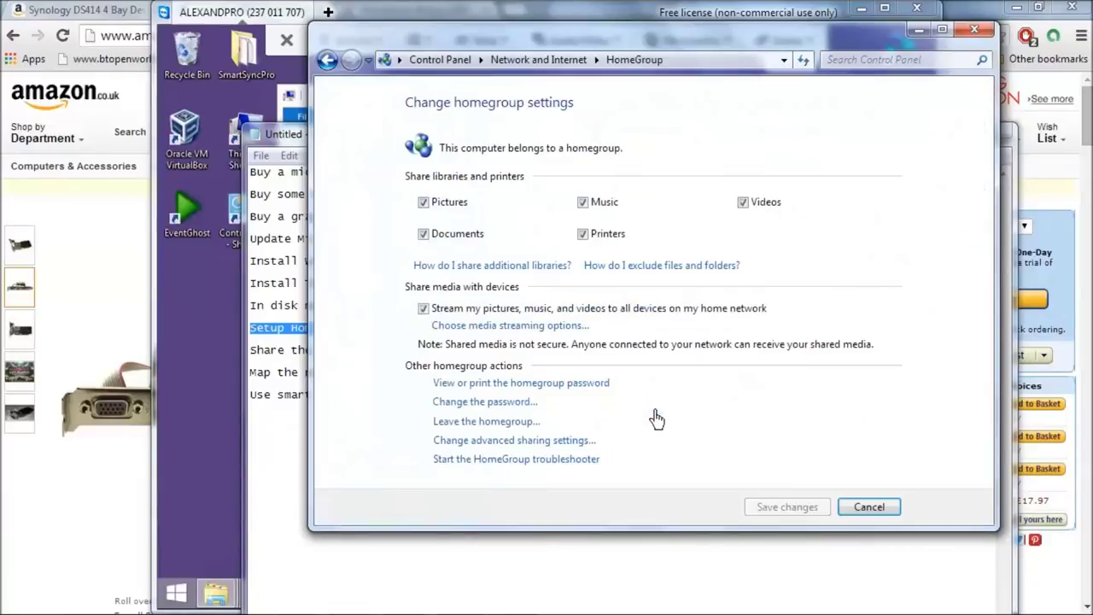
pyautogui.click(868, 507)
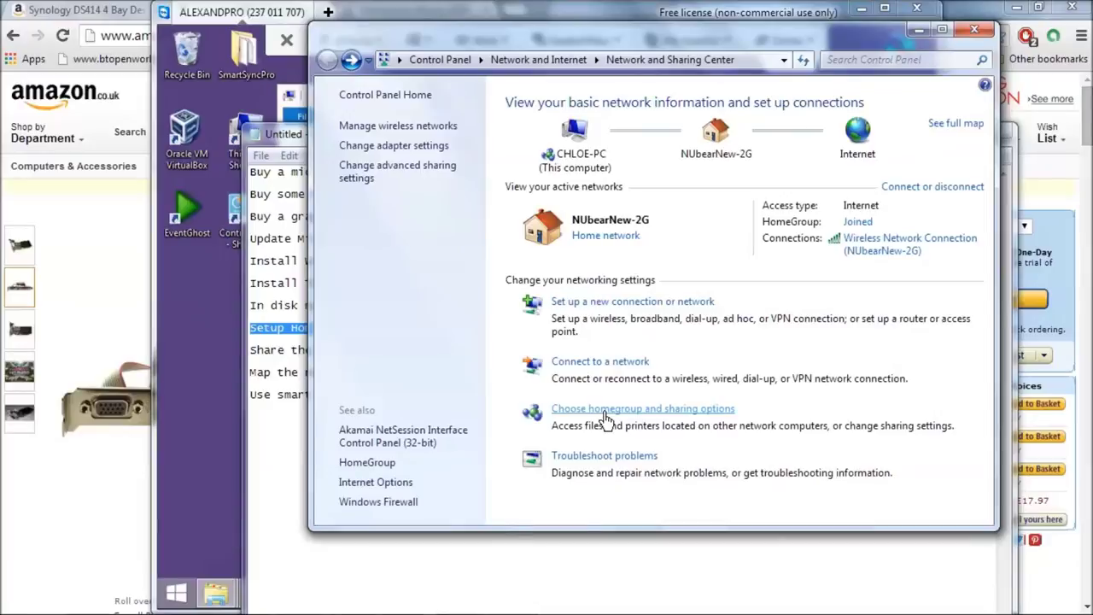
pyautogui.click(974, 29)
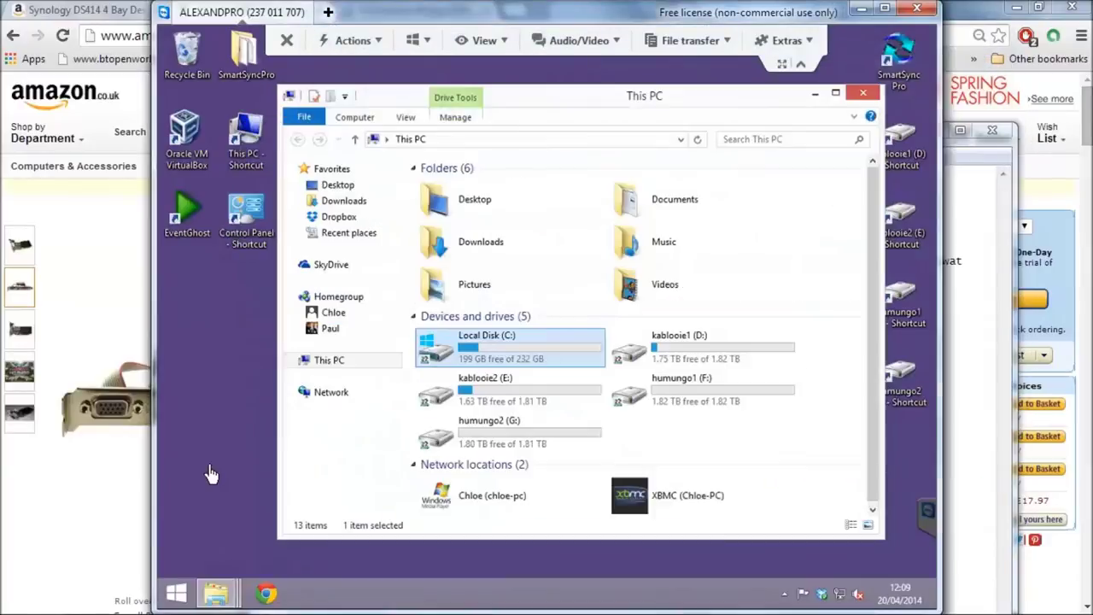
# Review the homegroup settings on the remote PC through Network and Sharing Center and close the window
pyautogui.click(211, 475)
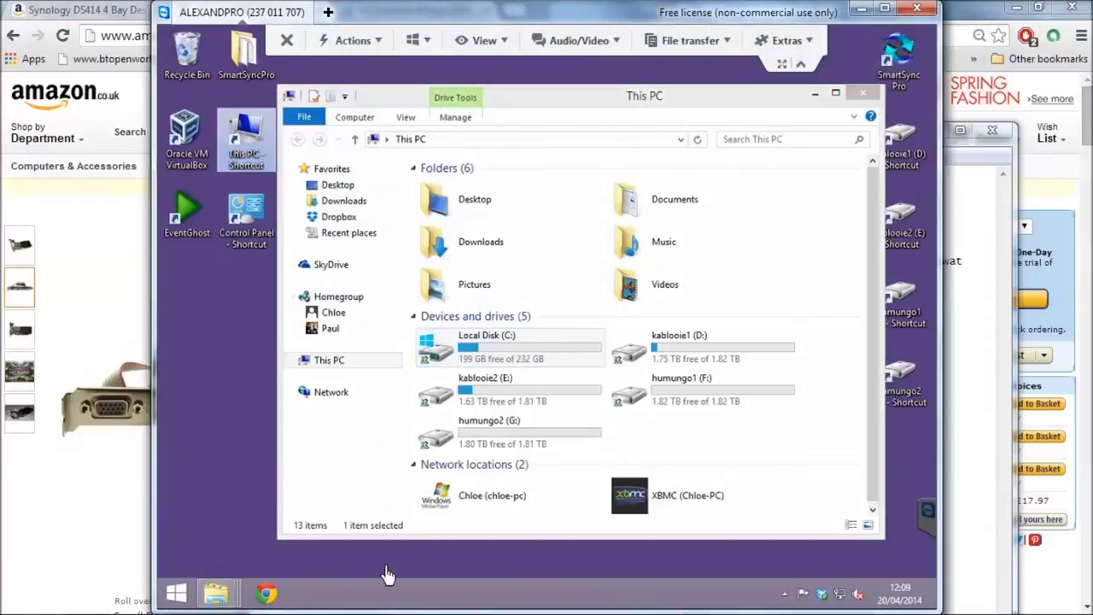
pyautogui.rightClick(840, 600)
pyautogui.click(819, 578)
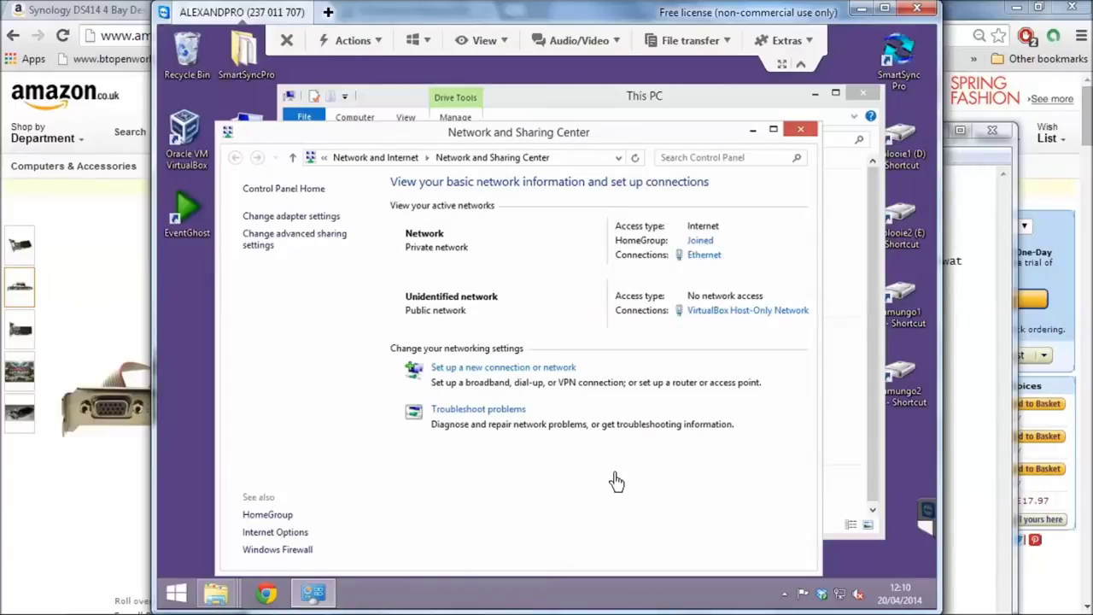
pyautogui.click(268, 515)
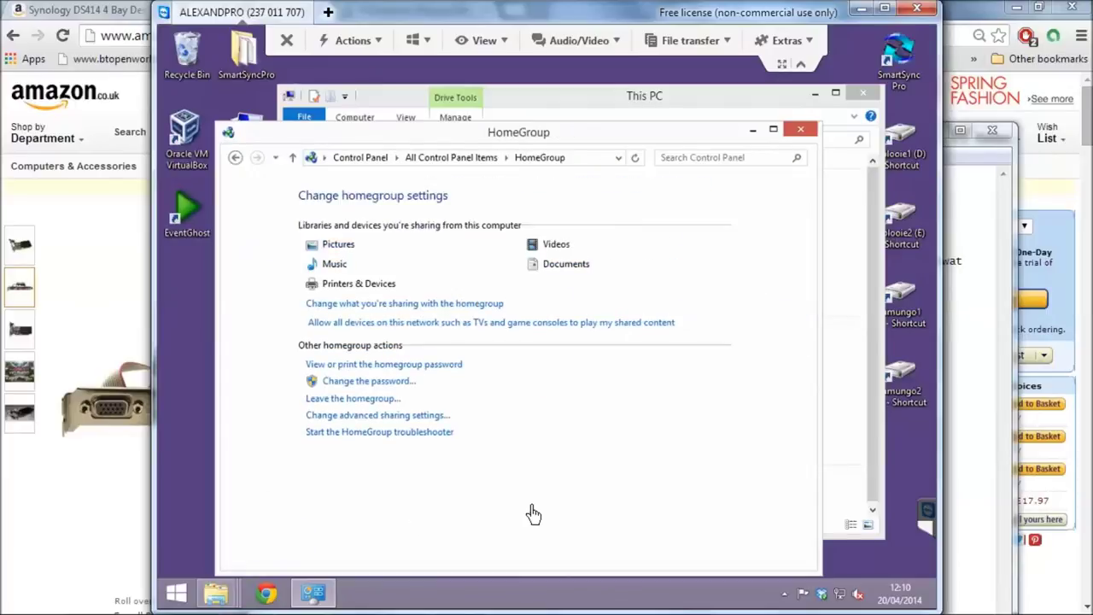
pyautogui.click(802, 129)
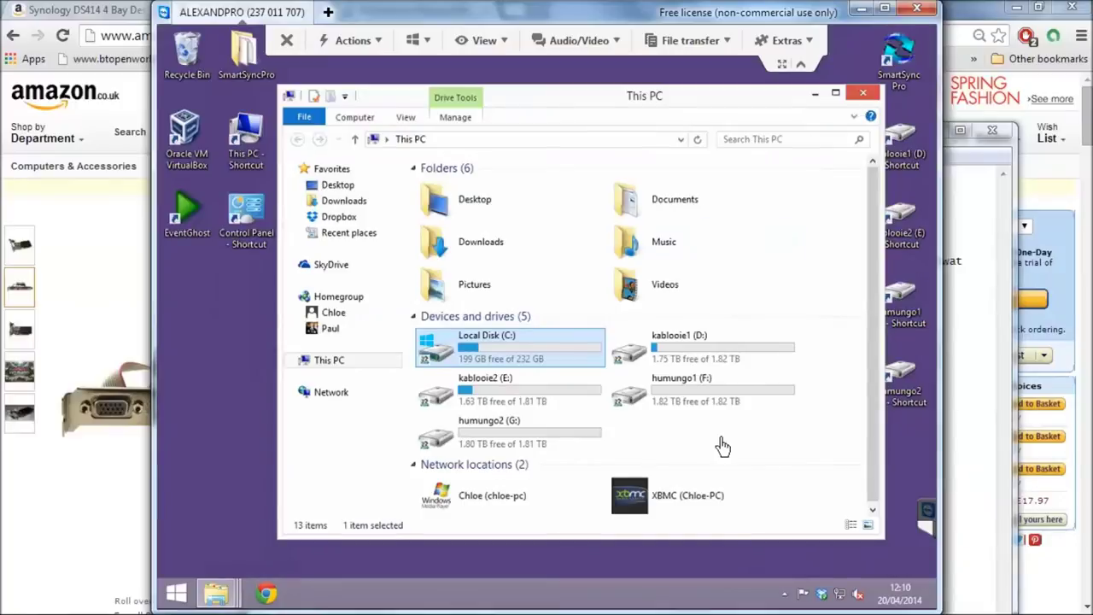
# Look at the sharing option for the remote Local Disk (C:) and the actions offered for kablooie1 (D:), applying none
pyautogui.rightClick(470, 348)
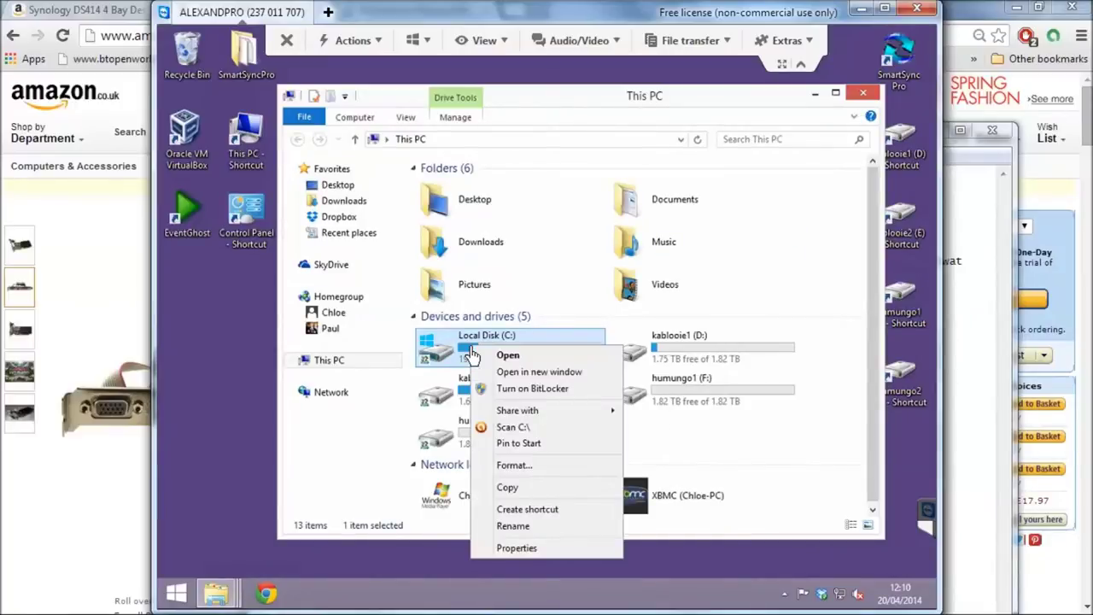
pyautogui.moveTo(561, 414)
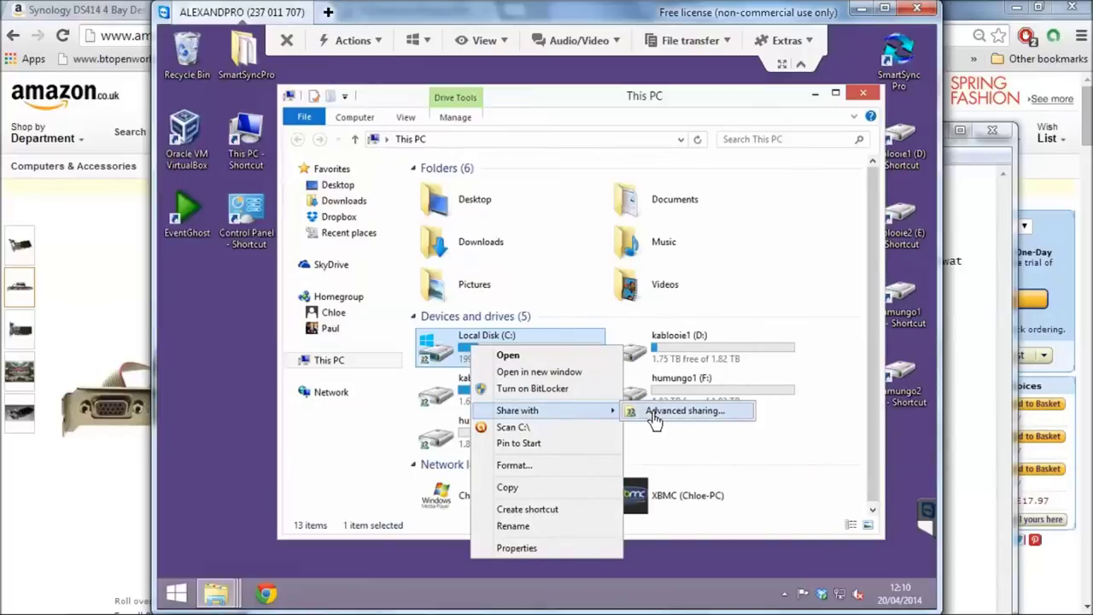
pyautogui.click(861, 369)
pyautogui.rightClick(678, 357)
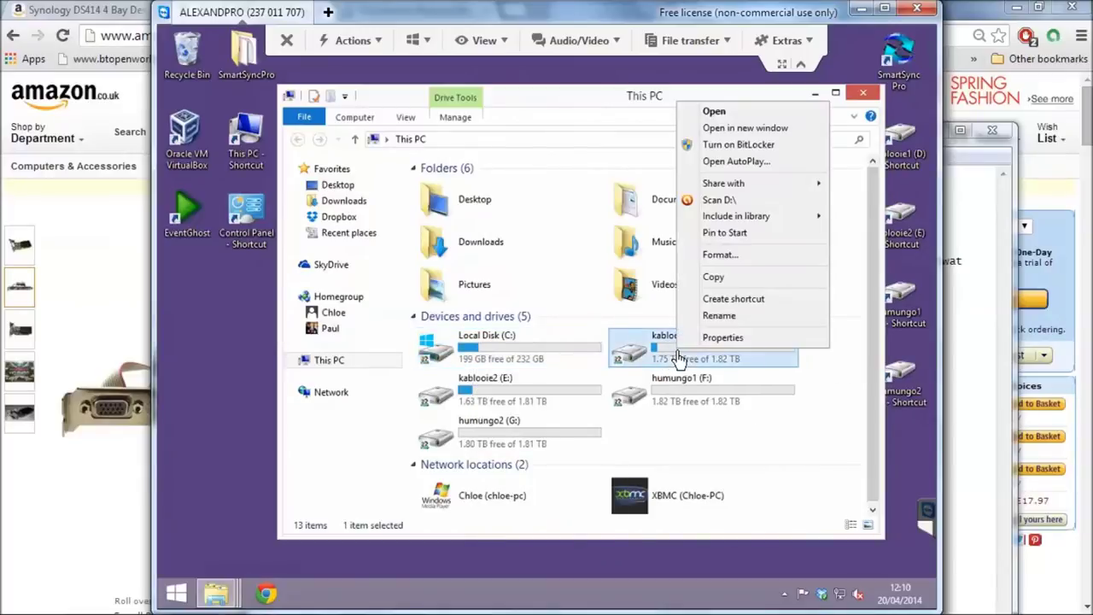
pyautogui.click(588, 426)
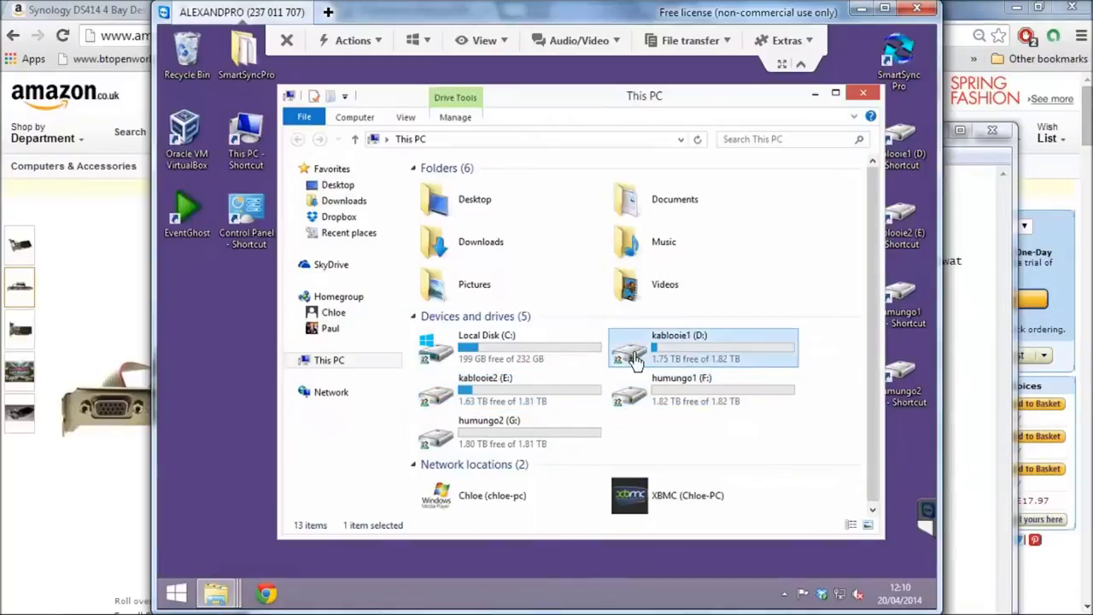
pyautogui.click(578, 439)
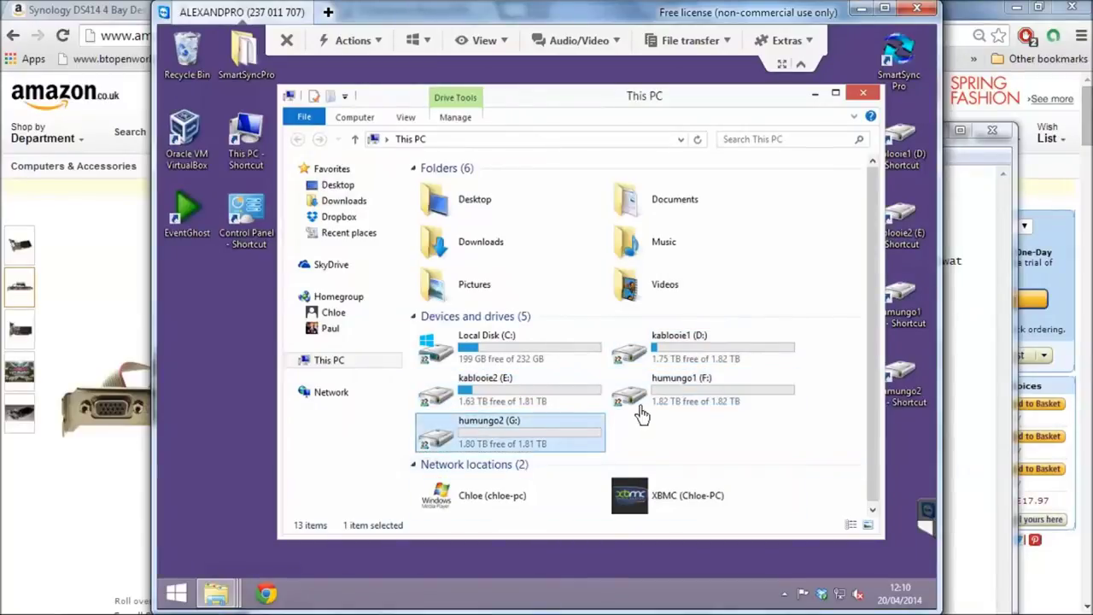
# Examine the advanced sharing settings and share permissions of the remote kablooie1 (D:) drive
pyautogui.rightClick(687, 359)
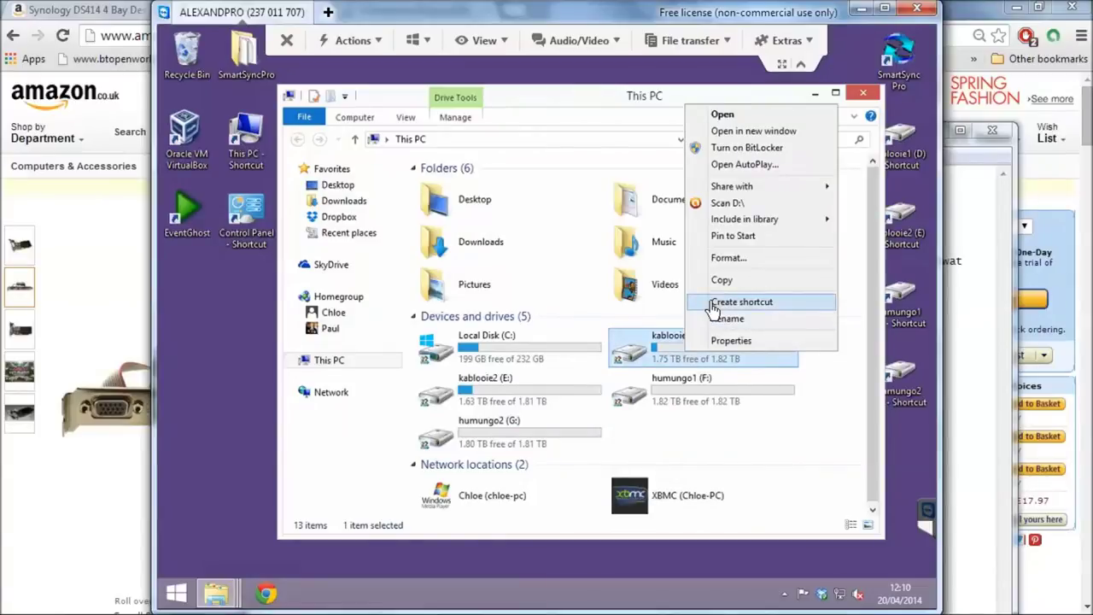
pyautogui.moveTo(771, 188)
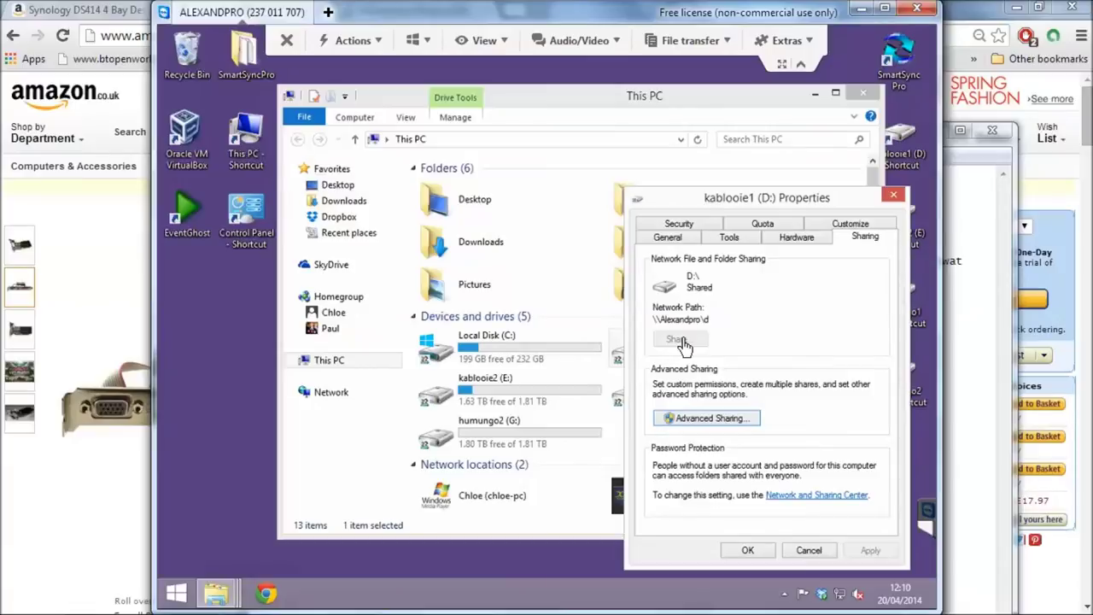
pyautogui.click(730, 418)
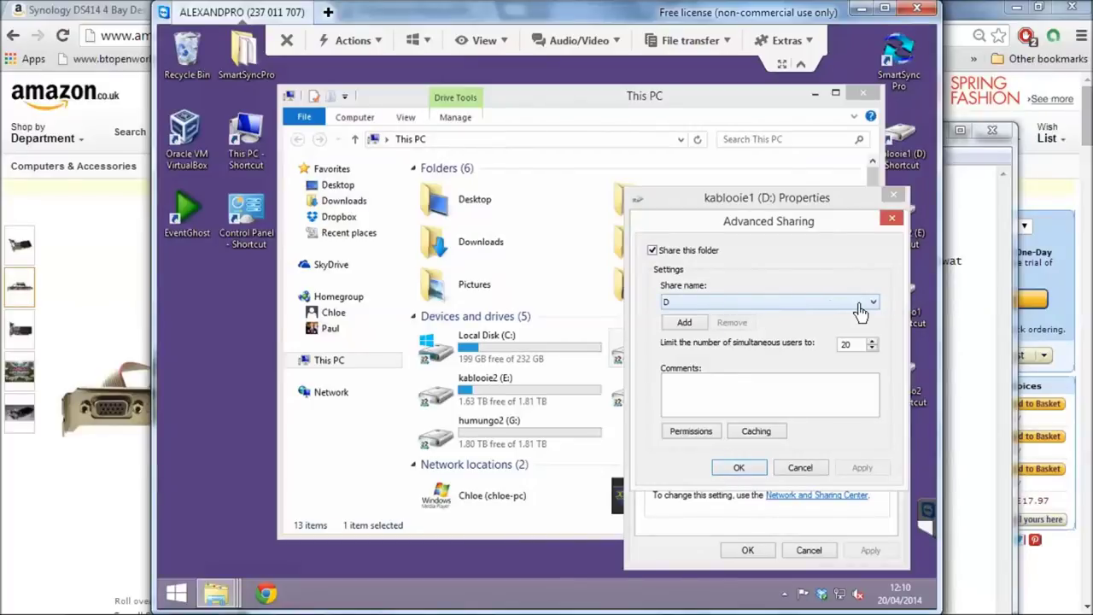
pyautogui.click(696, 432)
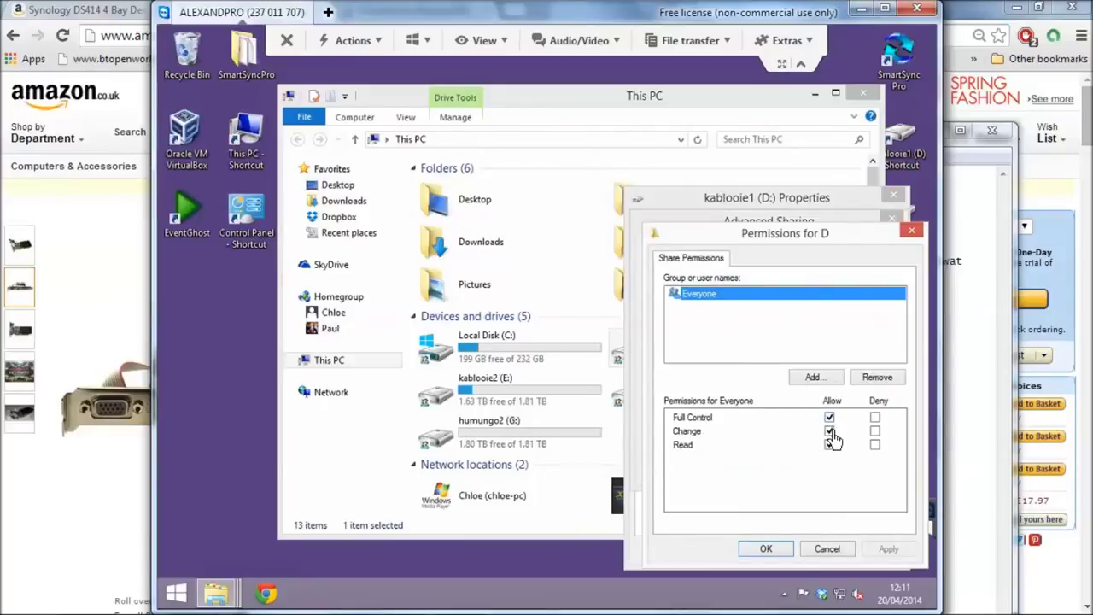
# Try adding Everyone to the share permissions for D, cancel the permission changes and close the drive's properties
pyautogui.click(812, 377)
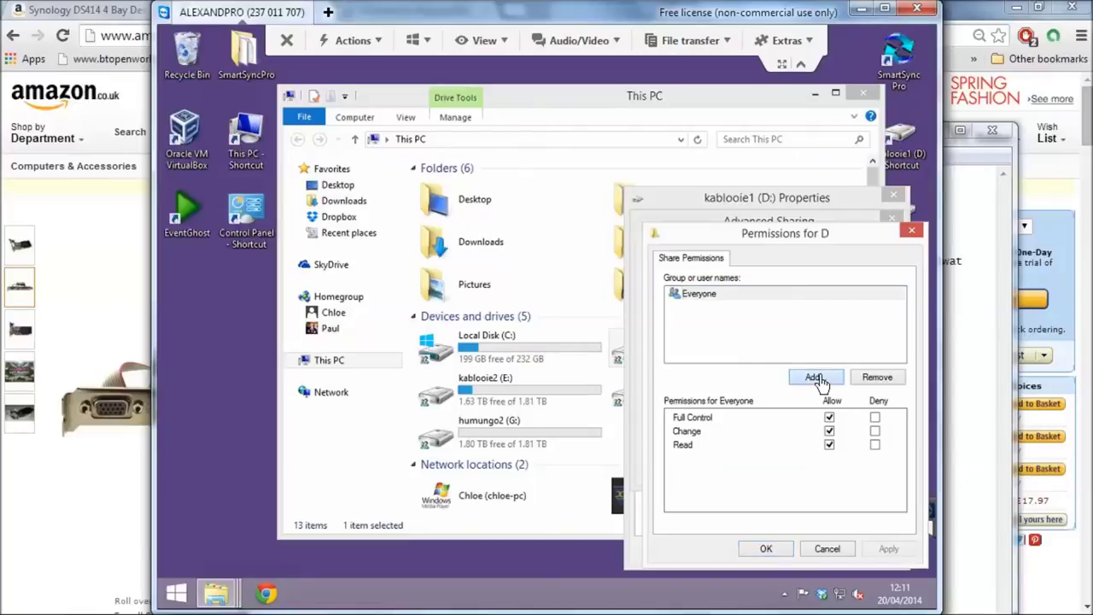
pyautogui.write('Everyone')
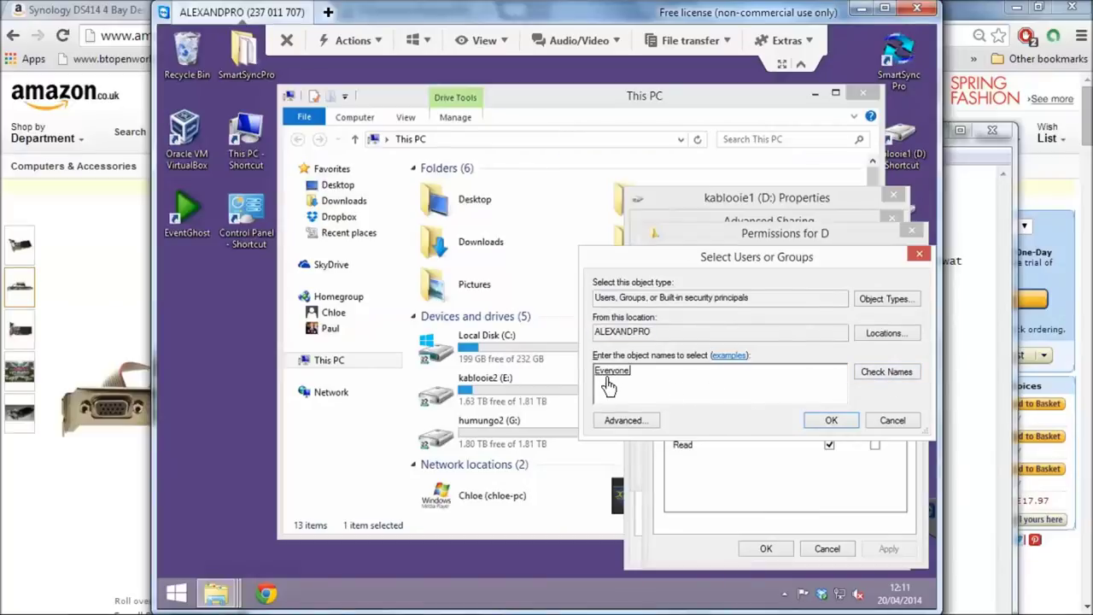
pyautogui.click(829, 418)
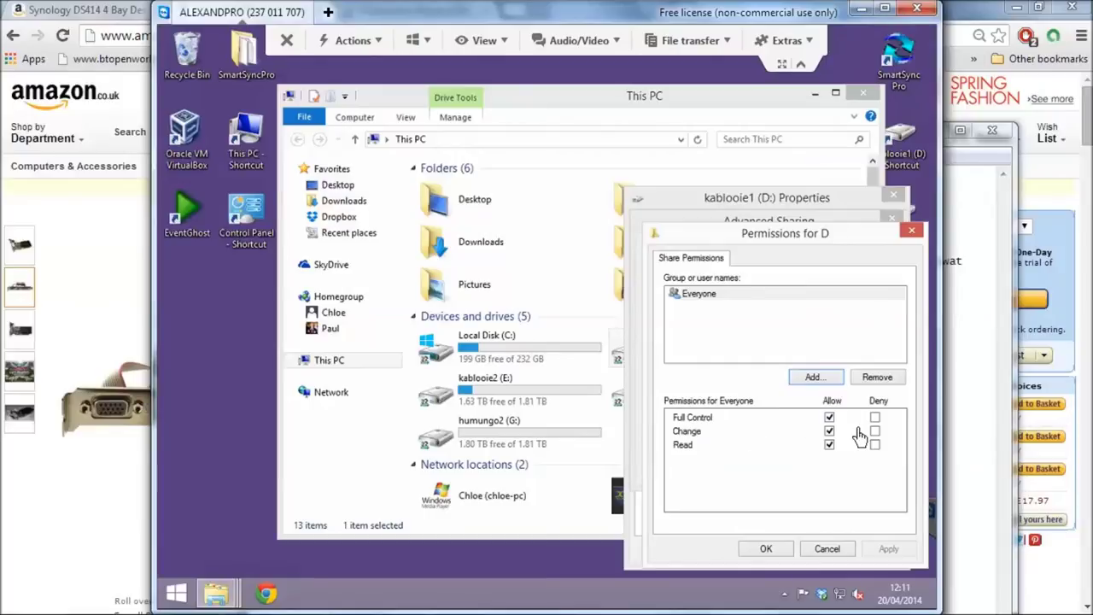
pyautogui.click(813, 551)
pyautogui.click(753, 474)
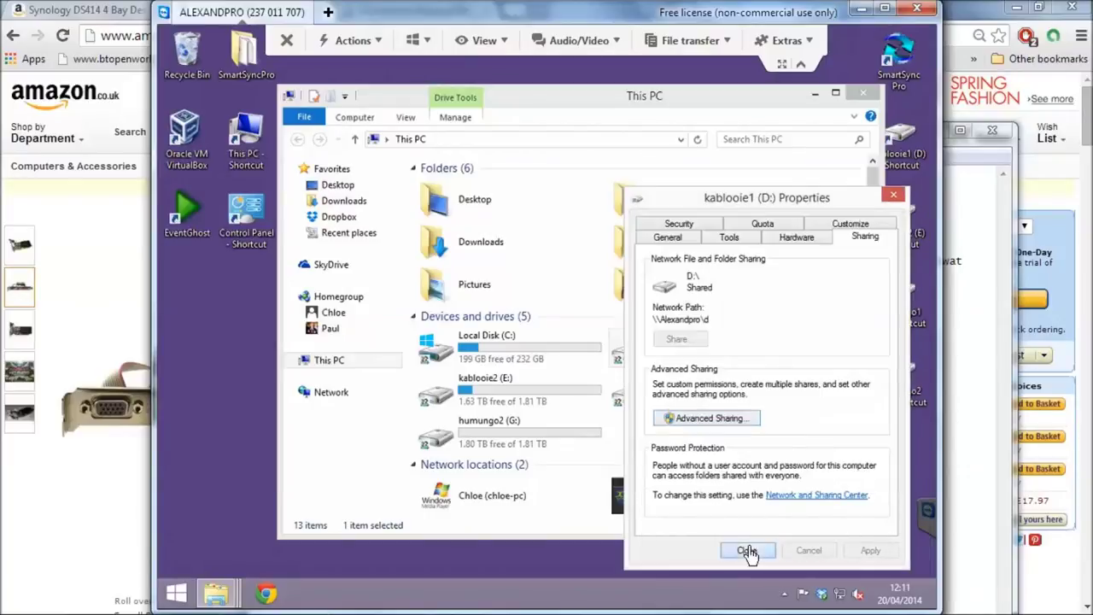
pyautogui.click(747, 550)
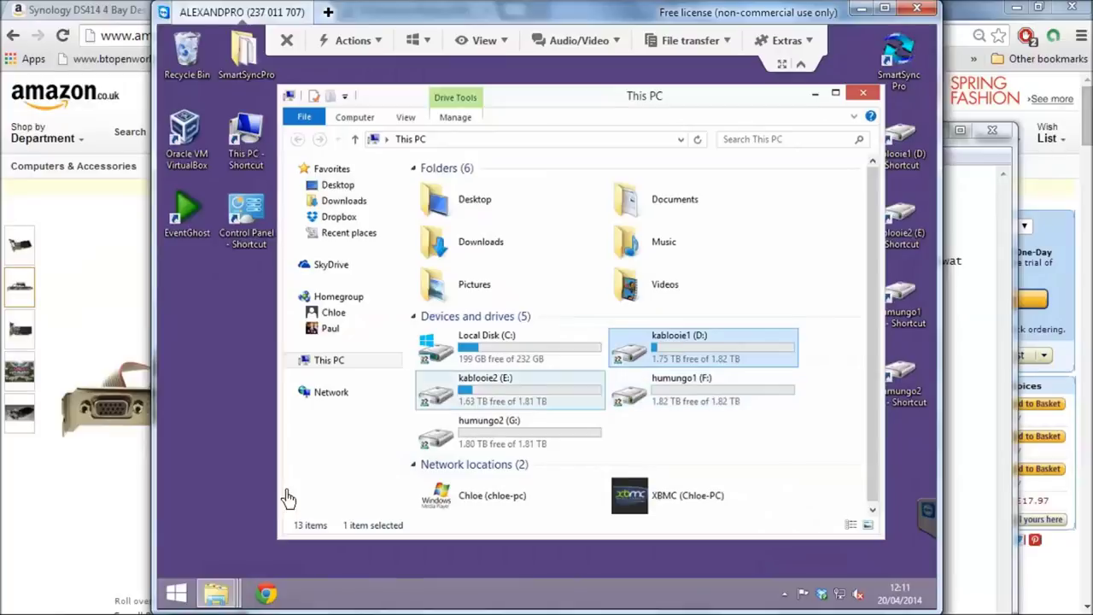
# Review the advanced sharing settings and share permissions of the local Happier box (E:) drive and close them without changes
pyautogui.click(19, 600)
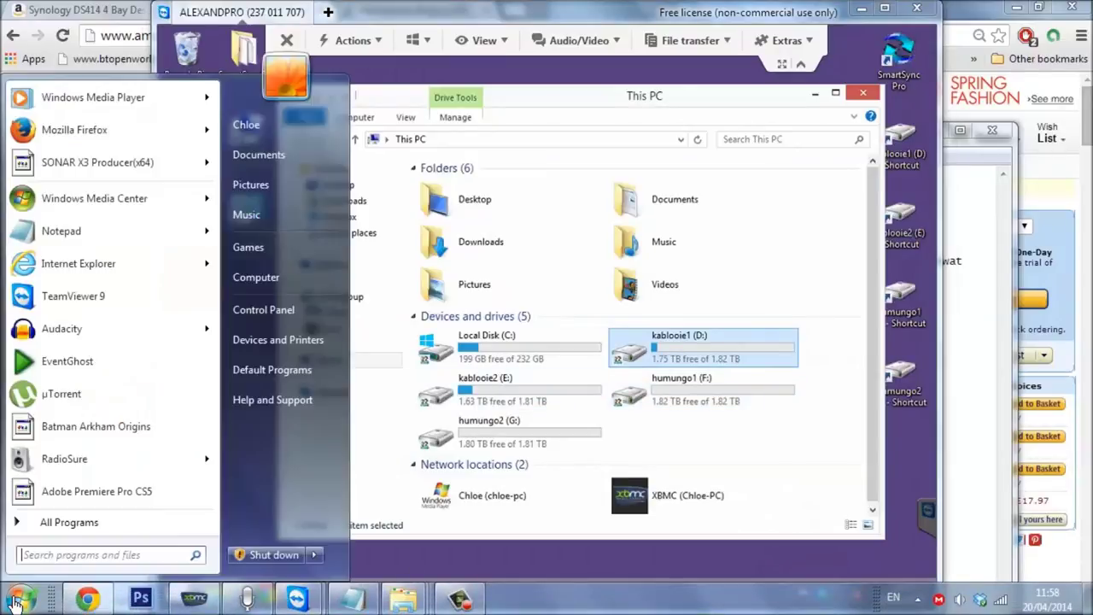
pyautogui.click(277, 278)
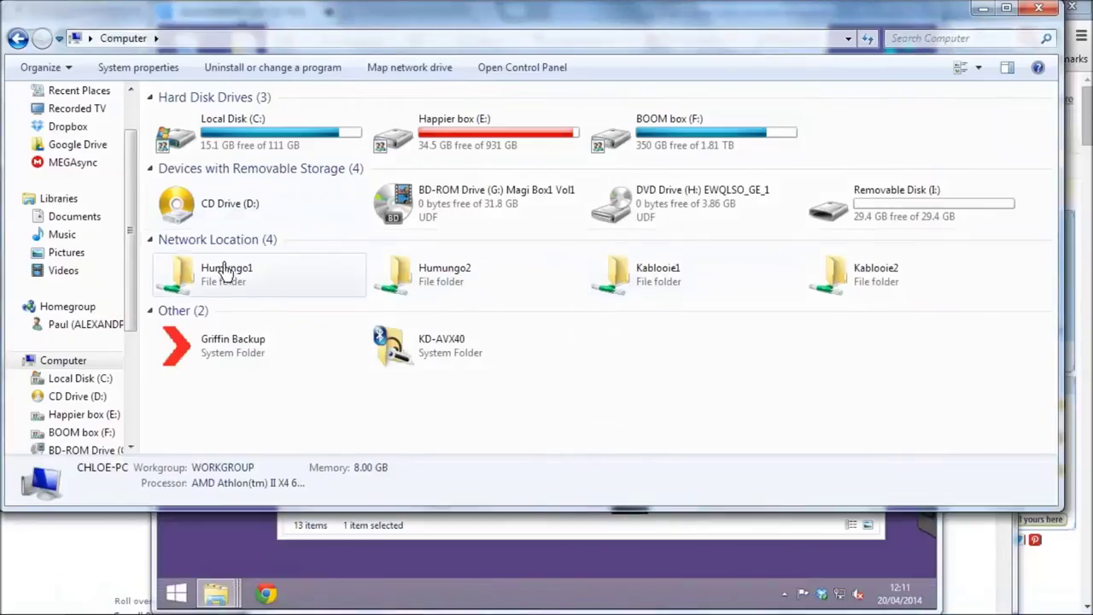
pyautogui.rightClick(459, 145)
pyautogui.moveTo(589, 261)
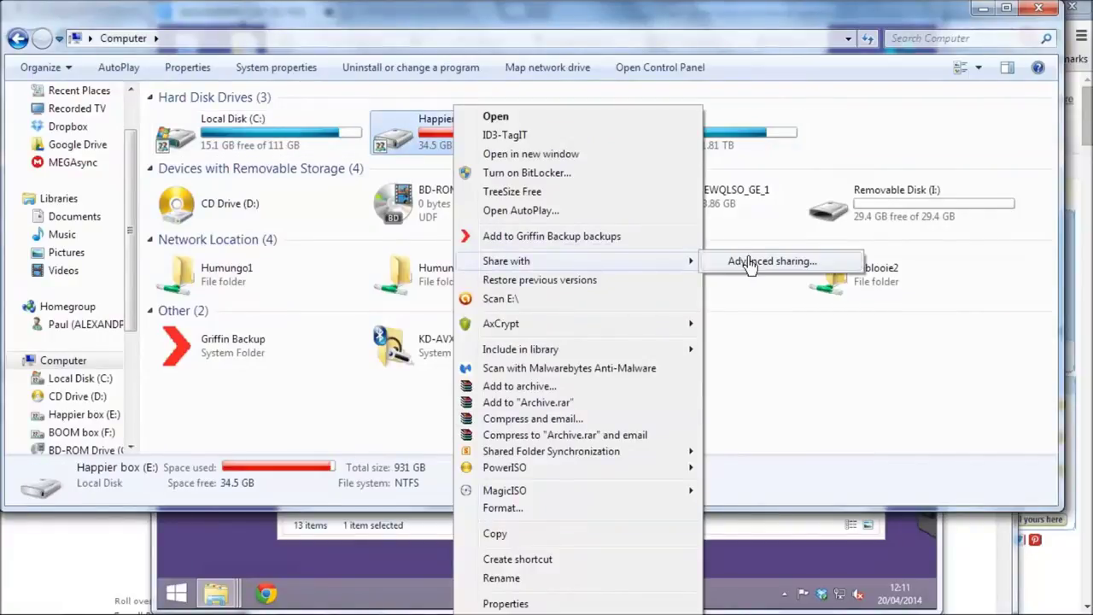
pyautogui.click(748, 264)
pyautogui.moveTo(948, 183); pyautogui.dragTo(695, 167)
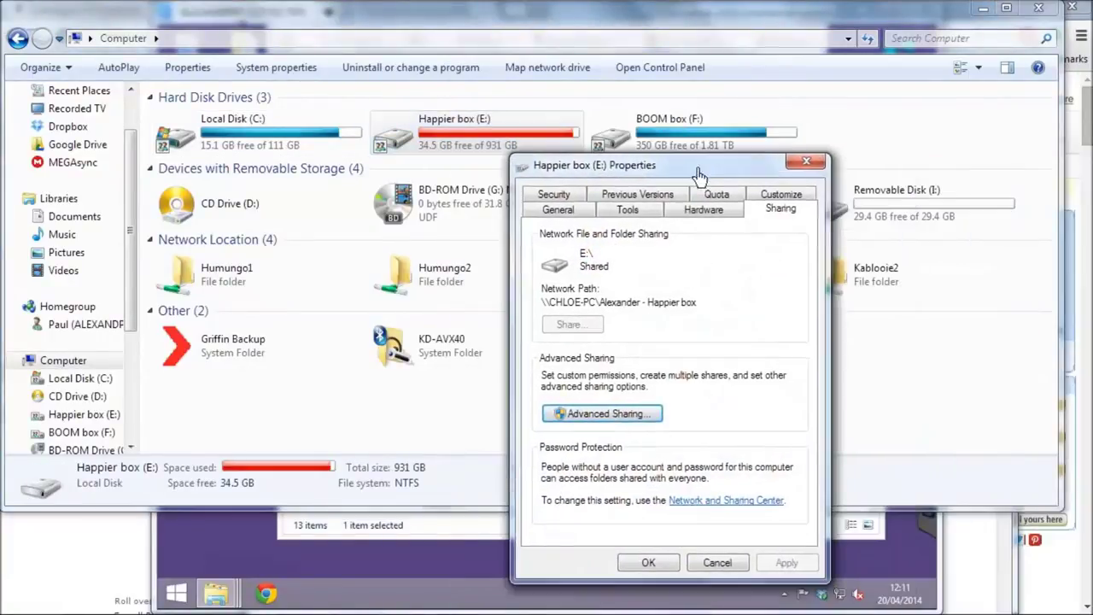
pyautogui.click(563, 418)
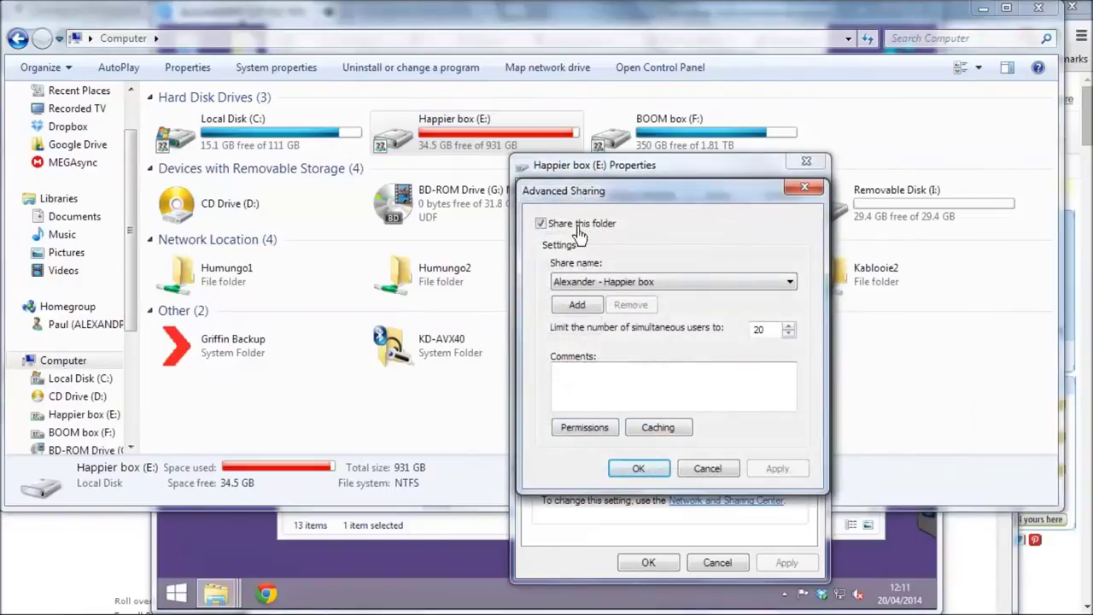
pyautogui.click(584, 427)
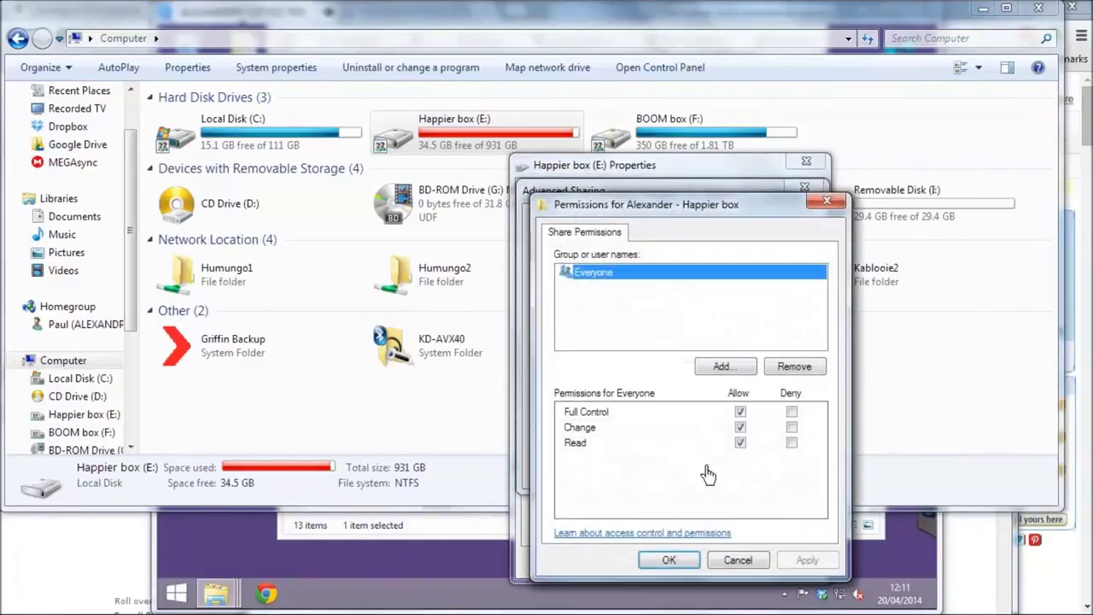
pyautogui.click(755, 558)
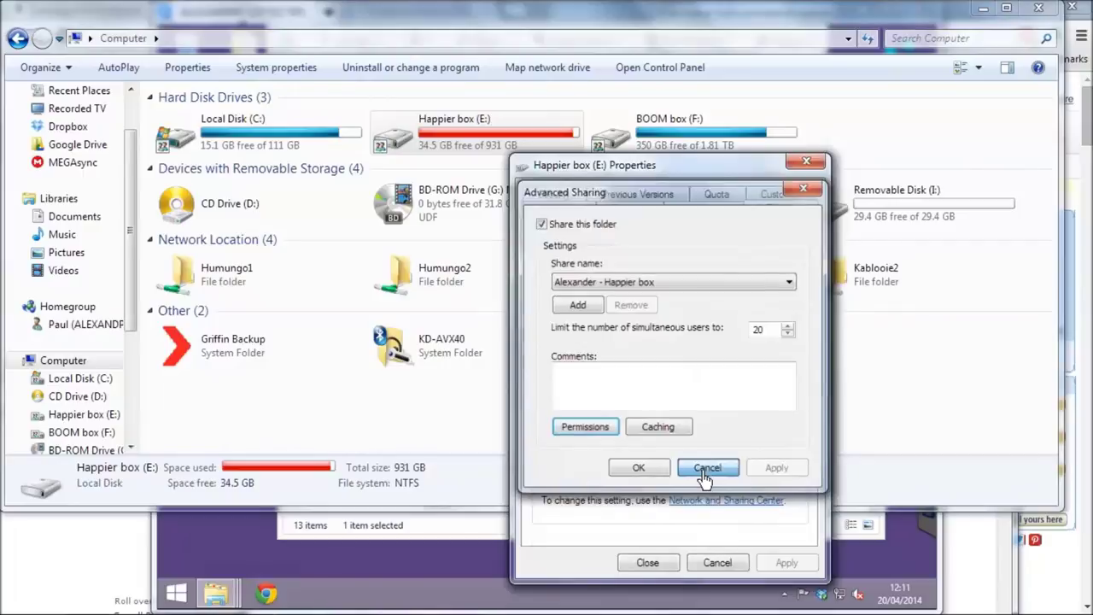
pyautogui.click(706, 470)
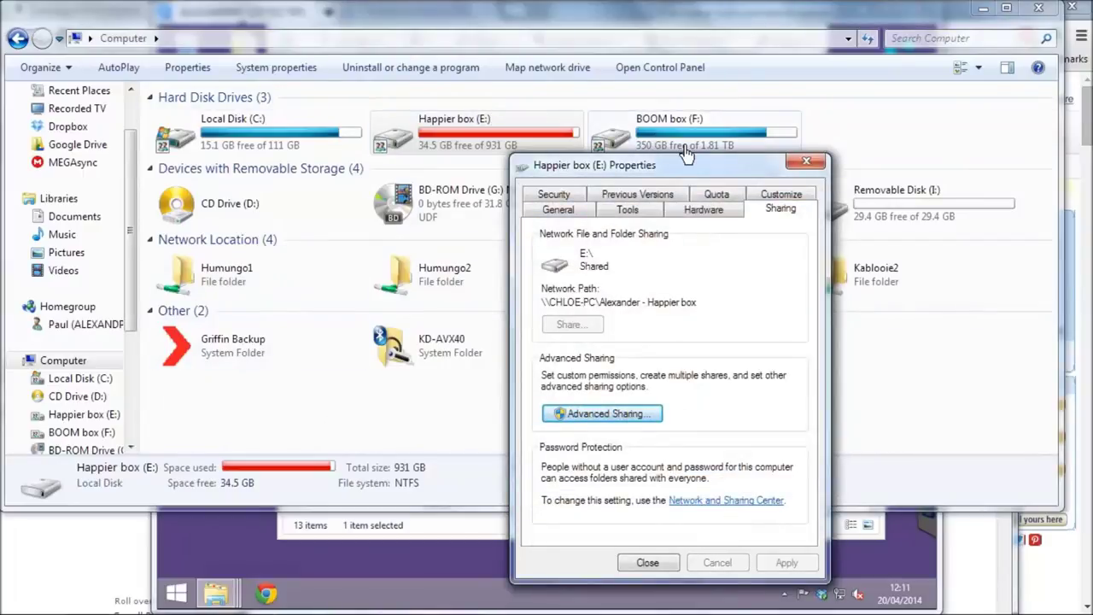
pyautogui.click(647, 566)
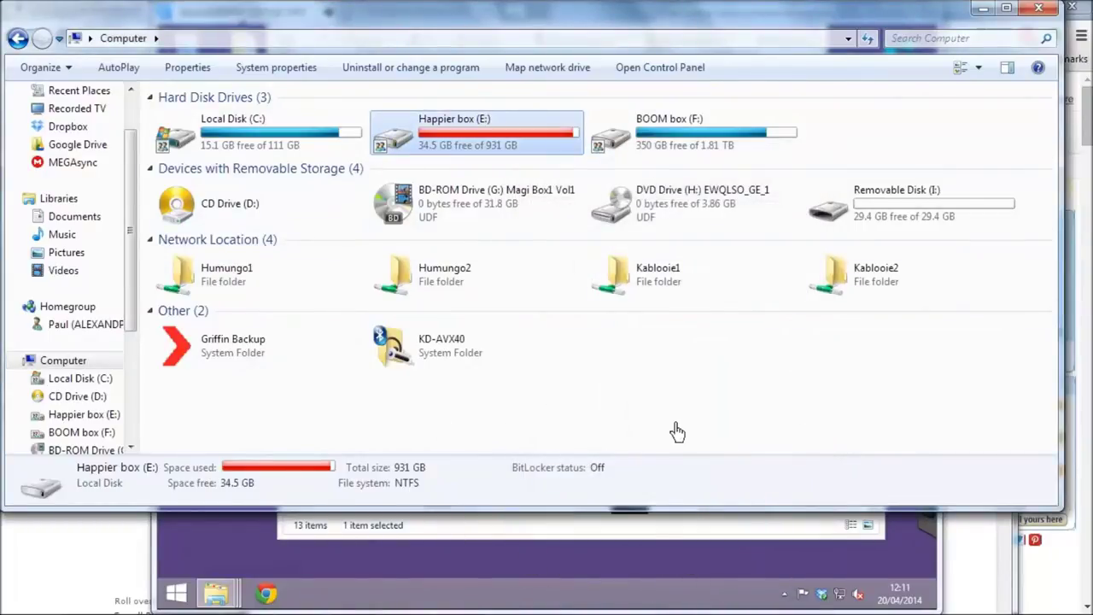
# Switch to the Notepad checklist and highlight the lines on sharing the microserver drives and mapping the network drives
pyautogui.click(712, 540)
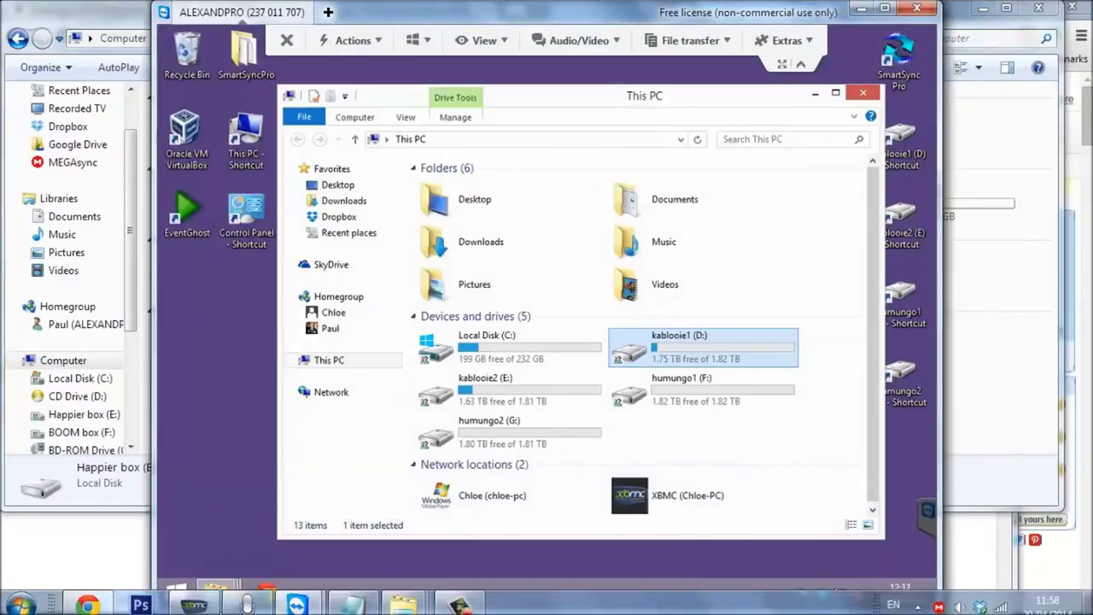
pyautogui.click(351, 601)
pyautogui.moveTo(696, 352); pyautogui.dragTo(225, 358)
pyautogui.moveTo(722, 384); pyautogui.dragTo(233, 382)
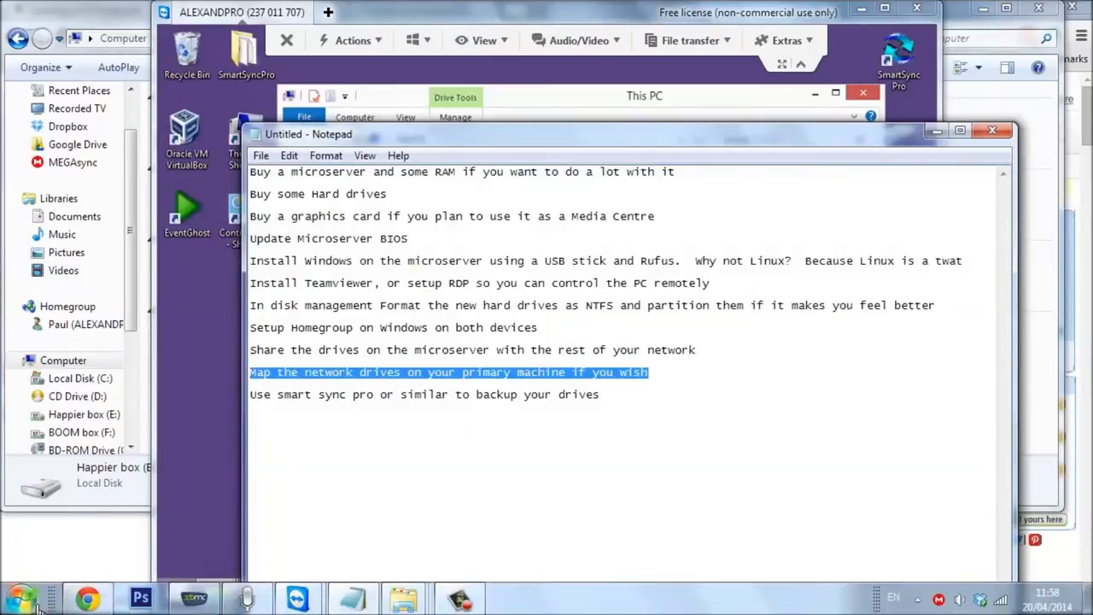
# Look through the network locations on the local computer, opening Humungo1 and Kablooie1 to view their contents
pyautogui.click(22, 597)
pyautogui.click(308, 286)
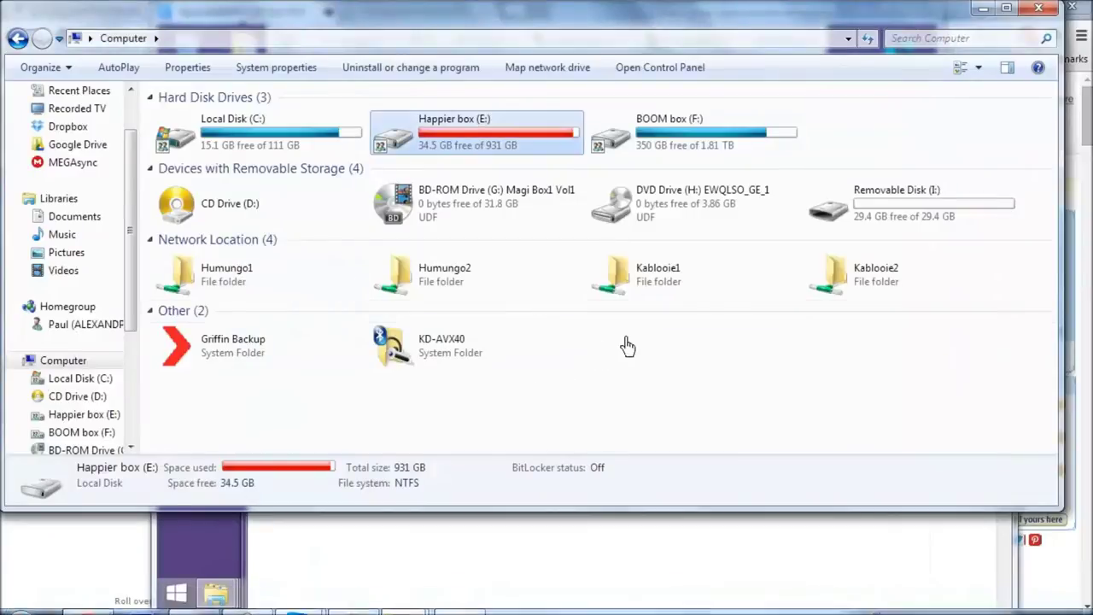
pyautogui.click(222, 277)
pyautogui.click(388, 277)
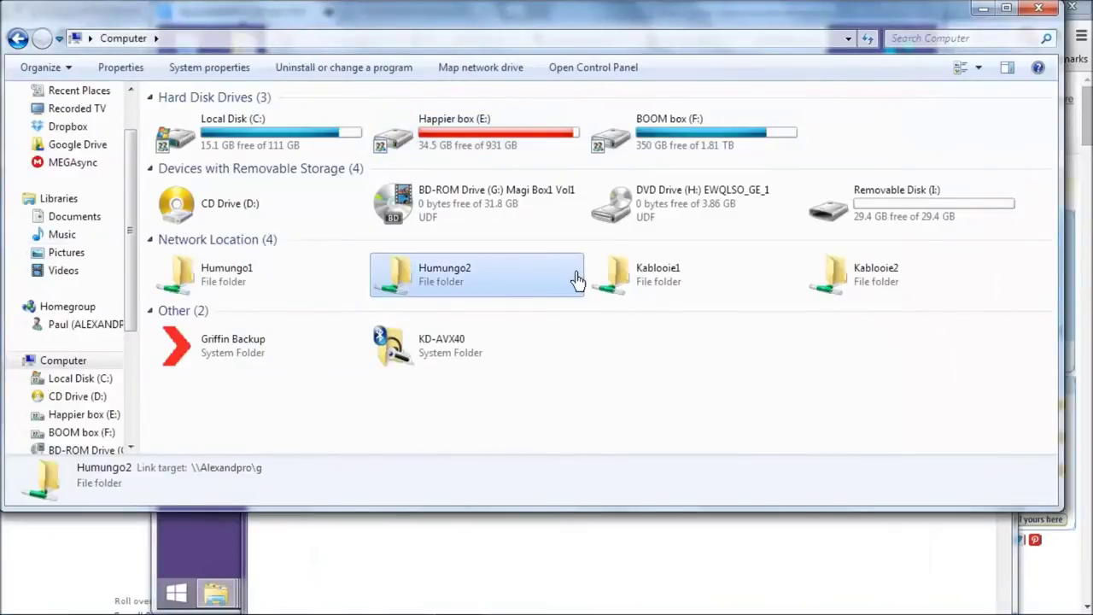
pyautogui.click(695, 282)
pyautogui.click(854, 277)
pyautogui.click(245, 282)
pyautogui.doubleClick(245, 282)
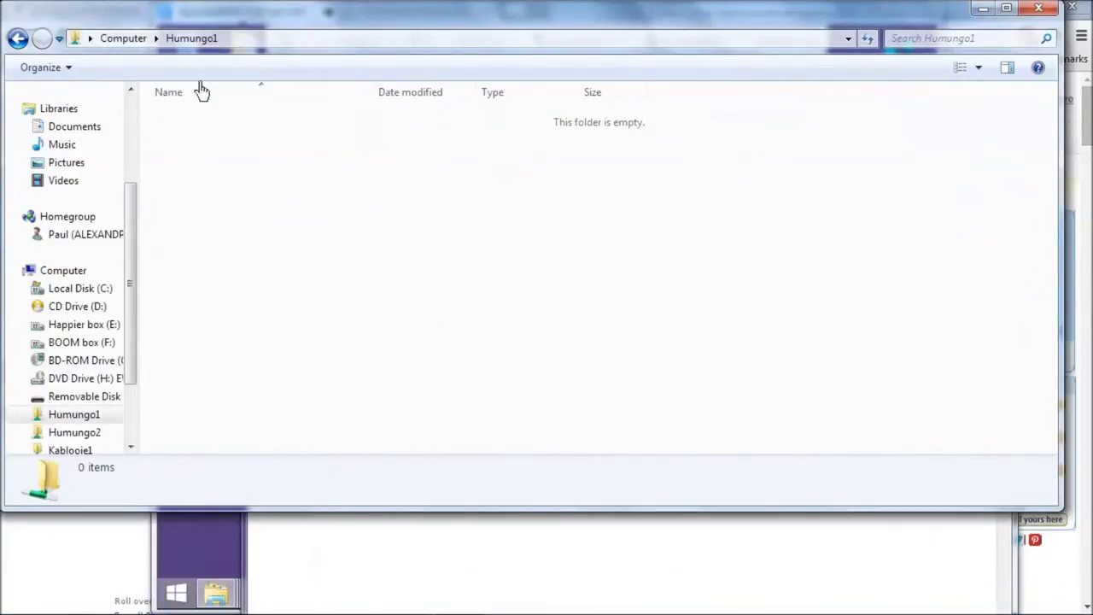
pyautogui.click(18, 39)
pyautogui.doubleClick(654, 275)
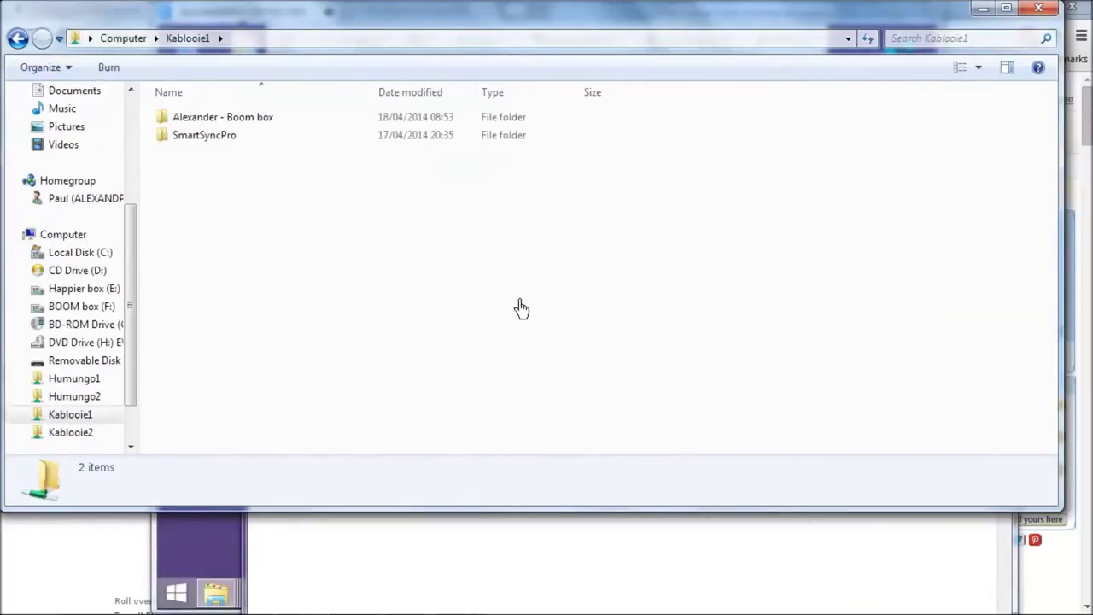
pyautogui.click(17, 39)
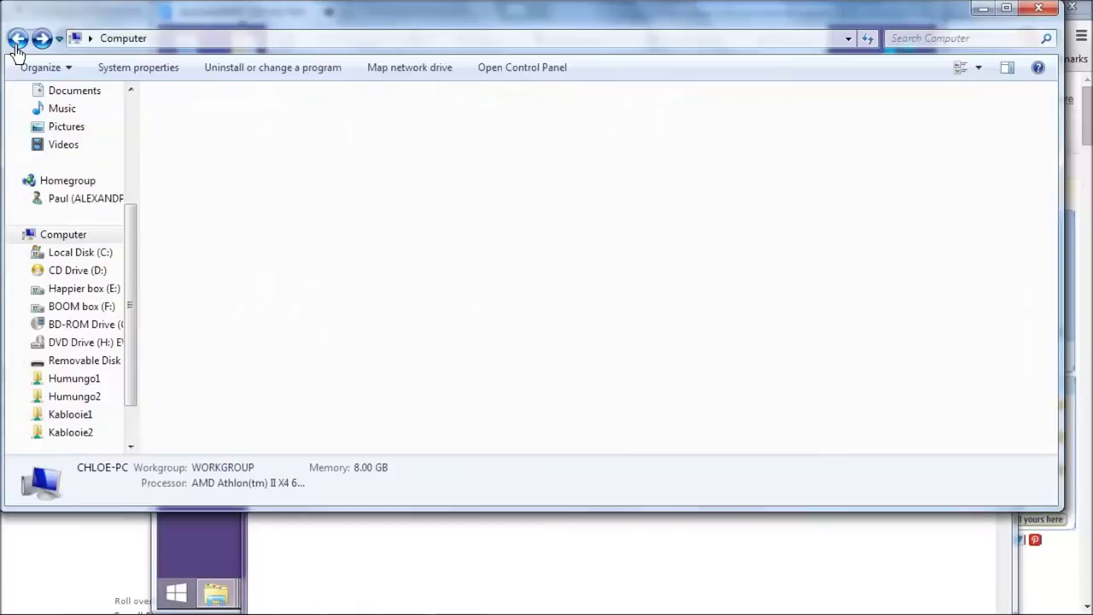
# Try adding a custom network location by browsing to the d share on ALEXANDPRO, and cancel the wizard
pyautogui.rightClick(684, 376)
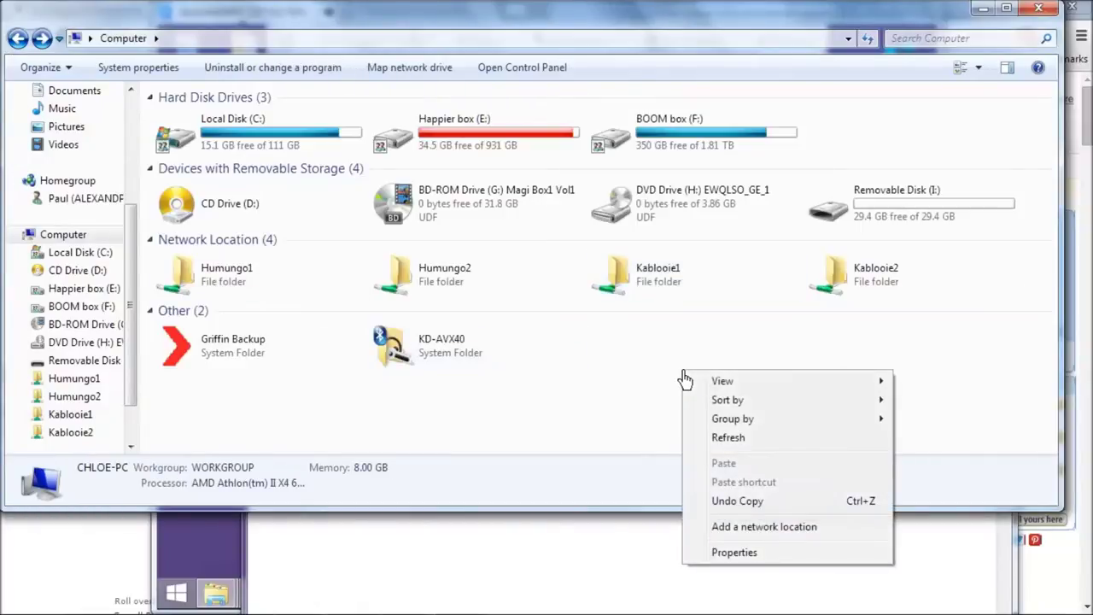
pyautogui.click(773, 529)
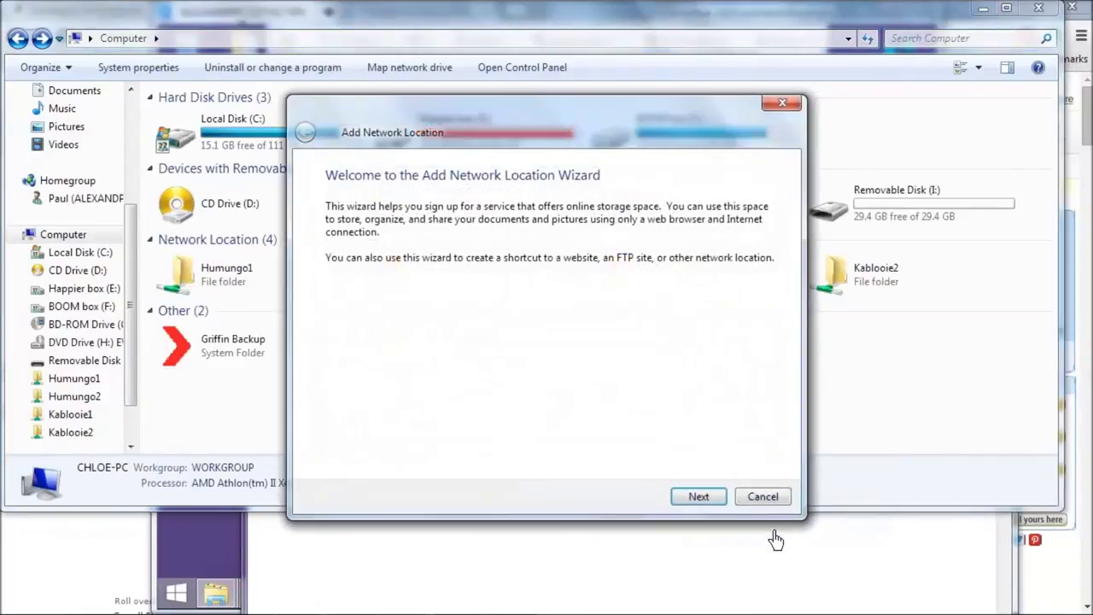
pyautogui.click(696, 496)
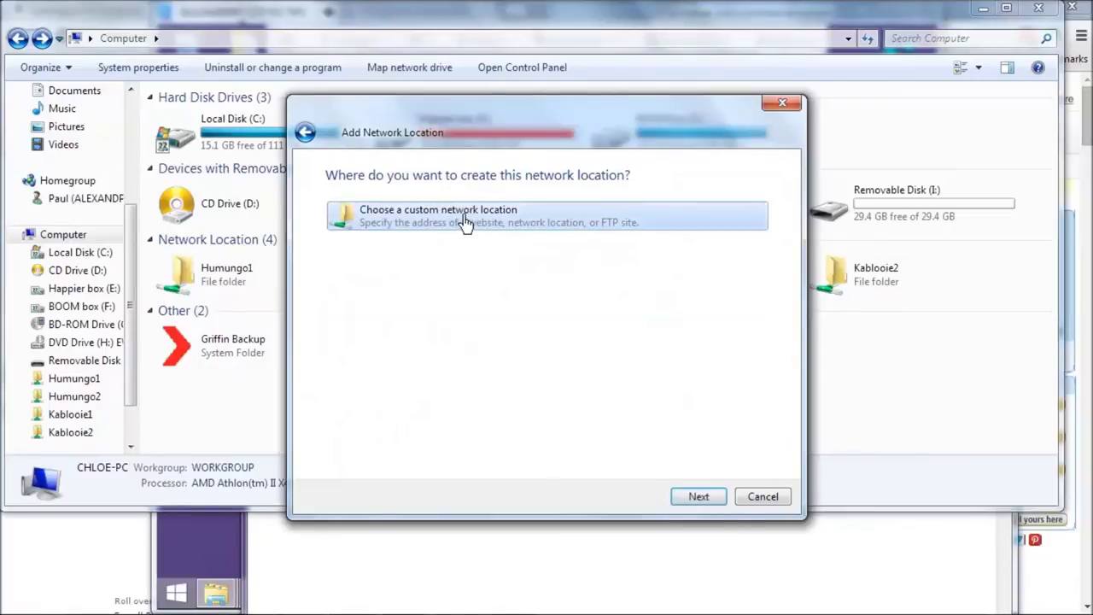
pyautogui.click(699, 496)
pyautogui.click(732, 288)
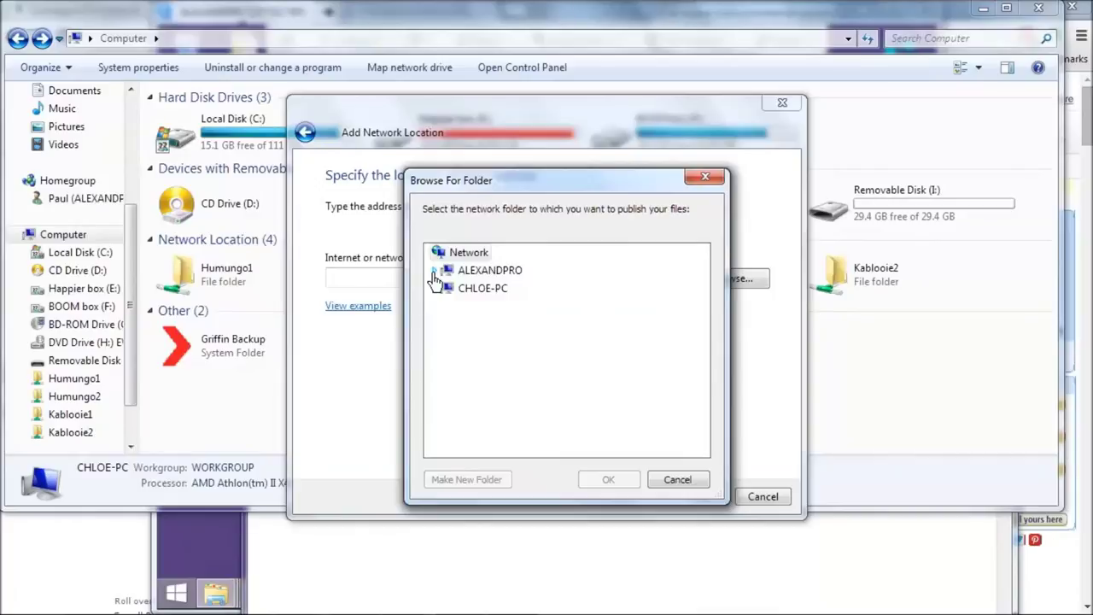
pyautogui.click(435, 271)
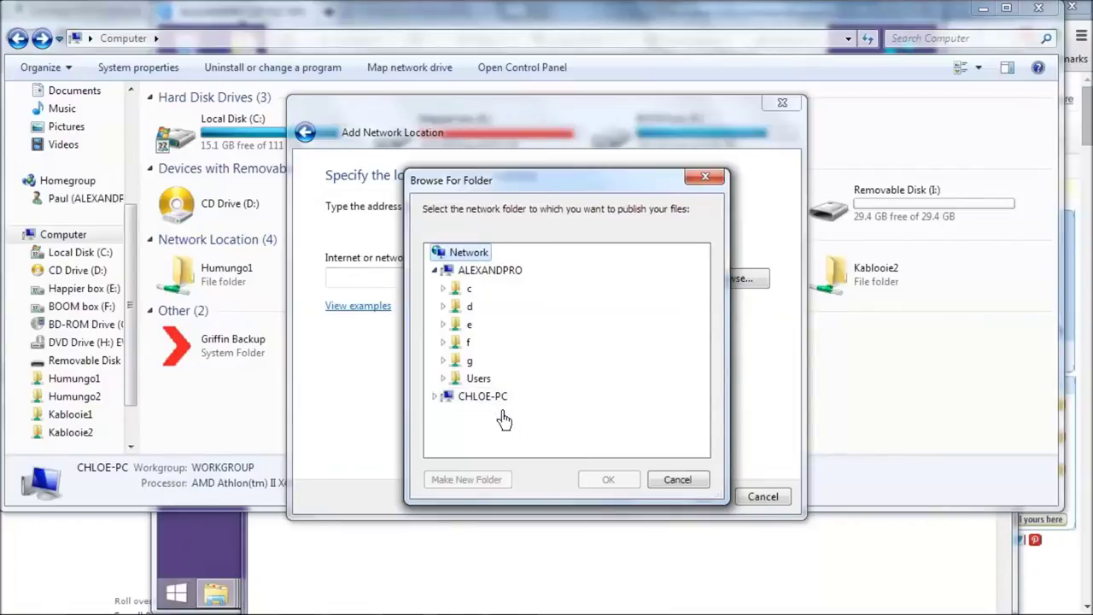
pyautogui.click(462, 307)
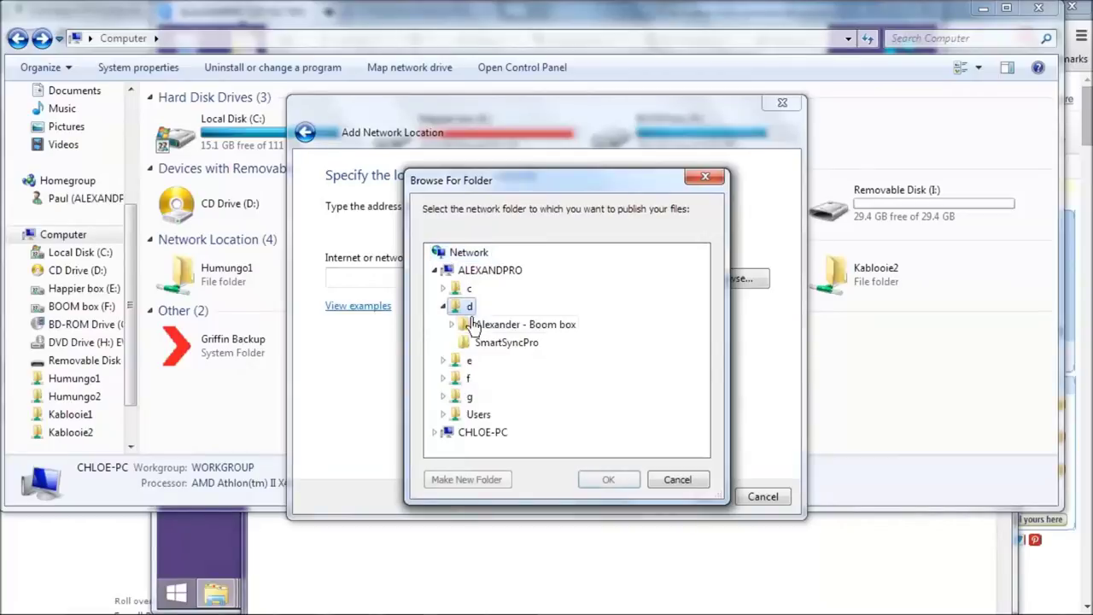
pyautogui.click(671, 483)
pyautogui.click(762, 497)
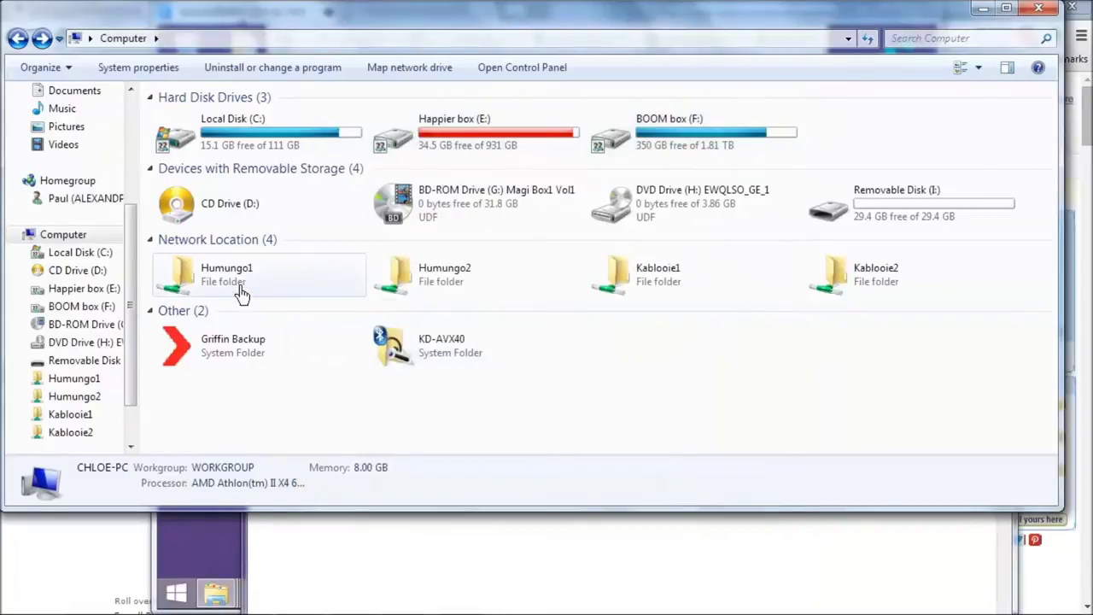
# Select the Kablooie2 network location and highlight the Notepad checklist line about using smart sync pro to back up drives
pyautogui.click(841, 275)
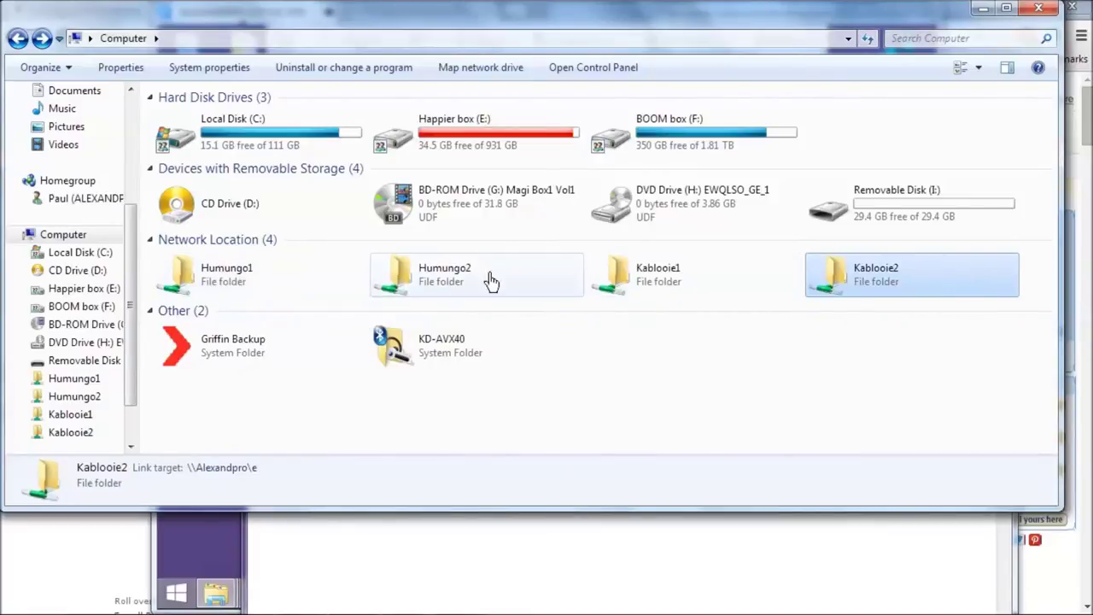
pyautogui.click(212, 556)
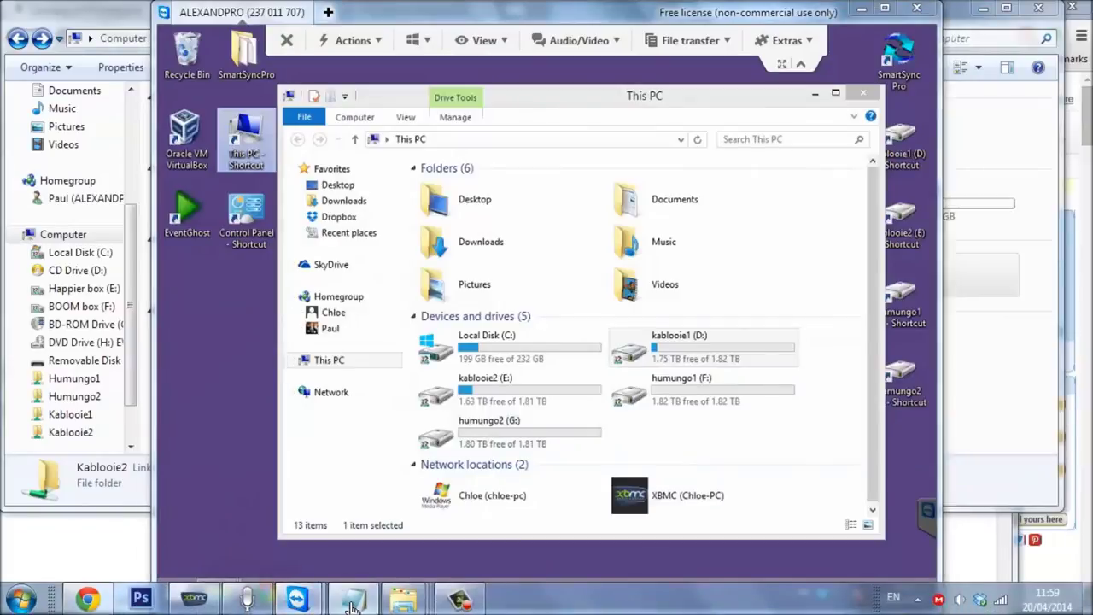
pyautogui.click(331, 602)
pyautogui.moveTo(592, 456); pyautogui.dragTo(247, 401)
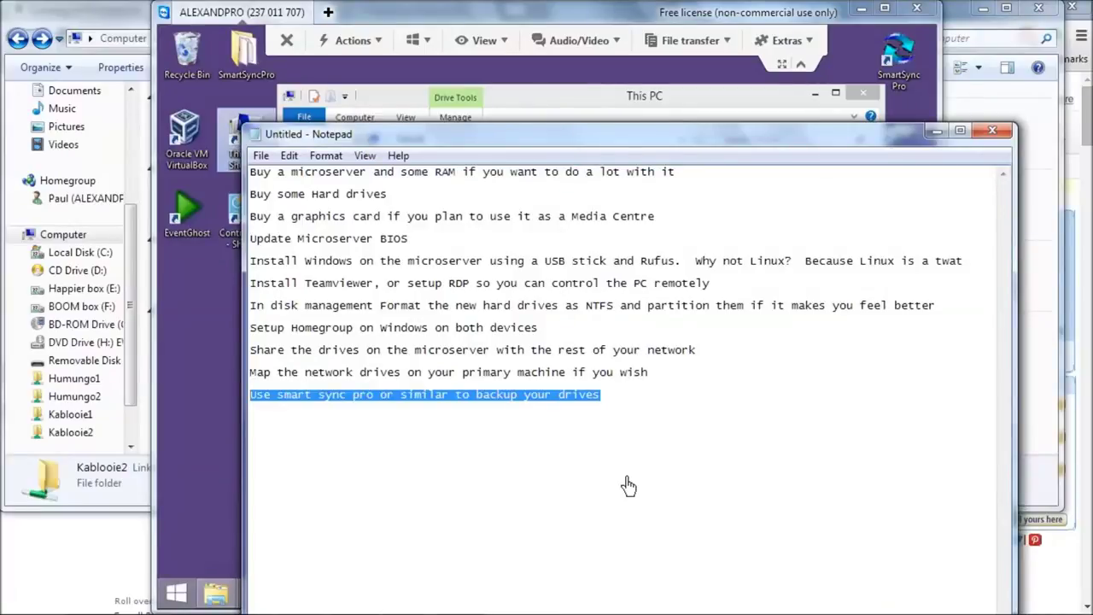
# Open the Control Panel's System and Security settings and bring up the backup setup in Backup and Restore
pyautogui.click(96, 565)
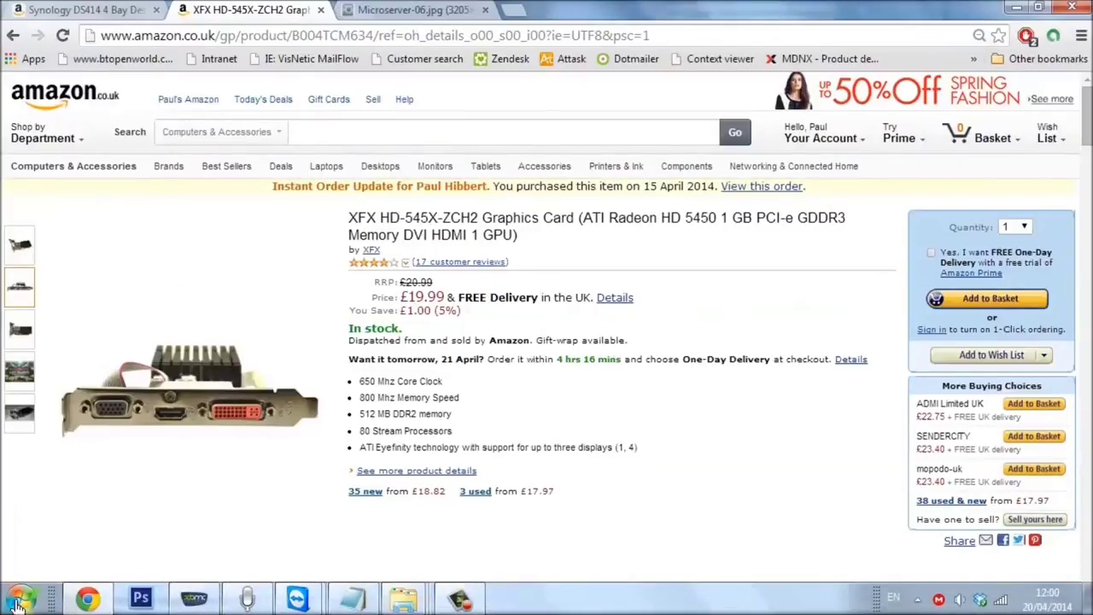
pyautogui.click(21, 597)
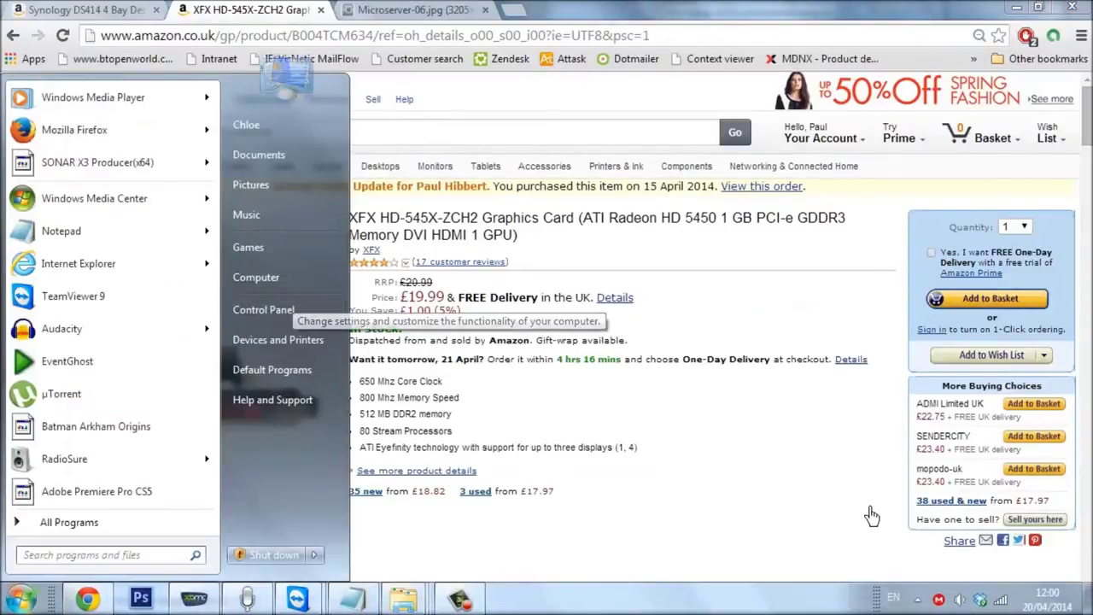
pyautogui.click(293, 308)
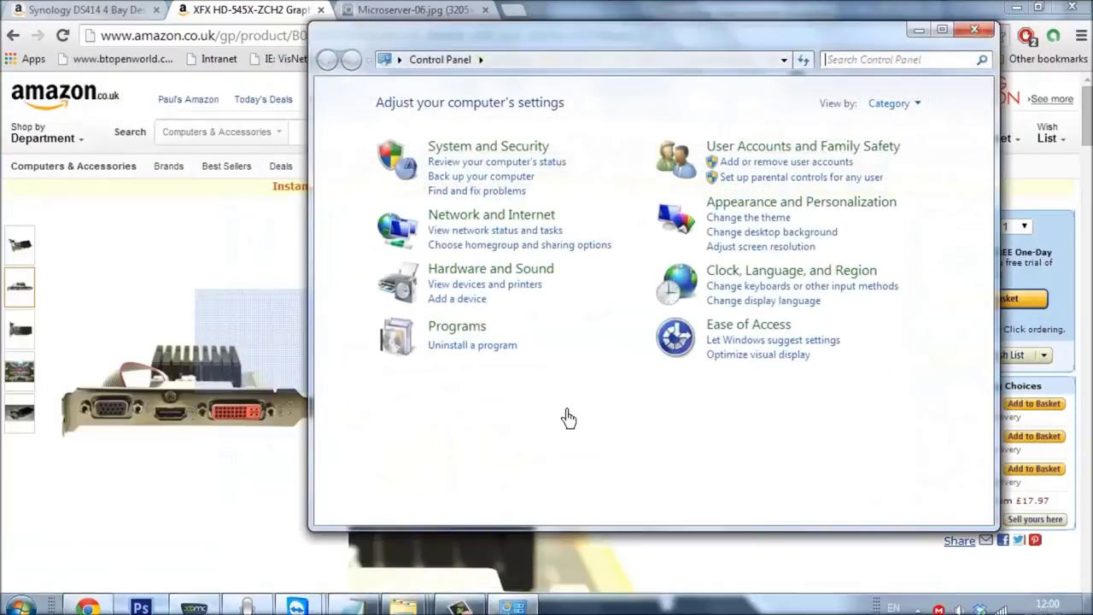
pyautogui.click(516, 156)
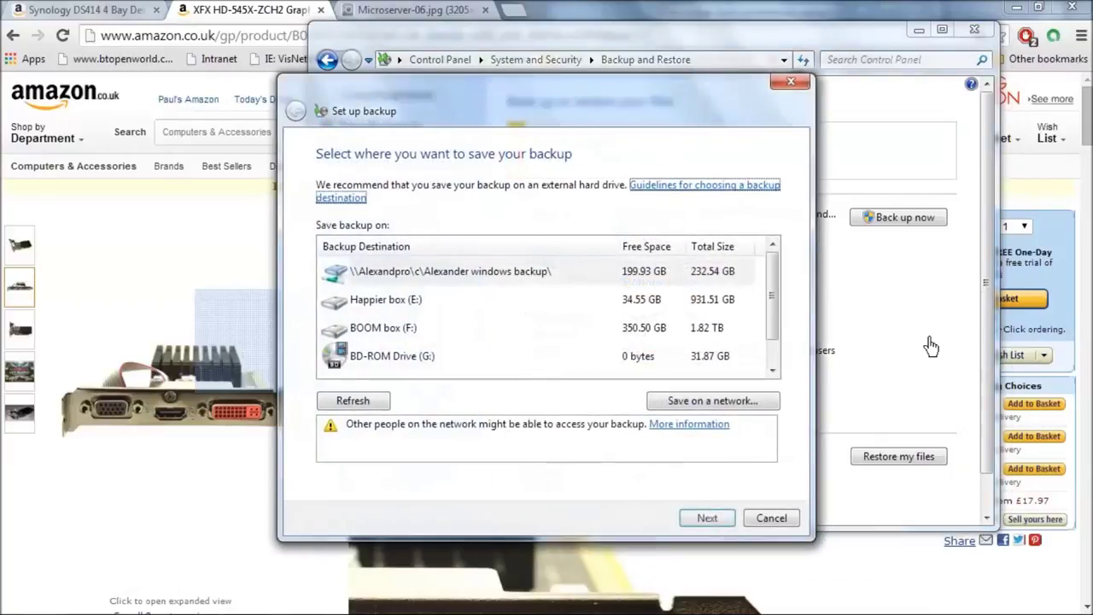
# Choose to save the backup on a network, browse the c share on ALEXANDPRO for destination folders, and cancel the folder selection
pyautogui.click(743, 402)
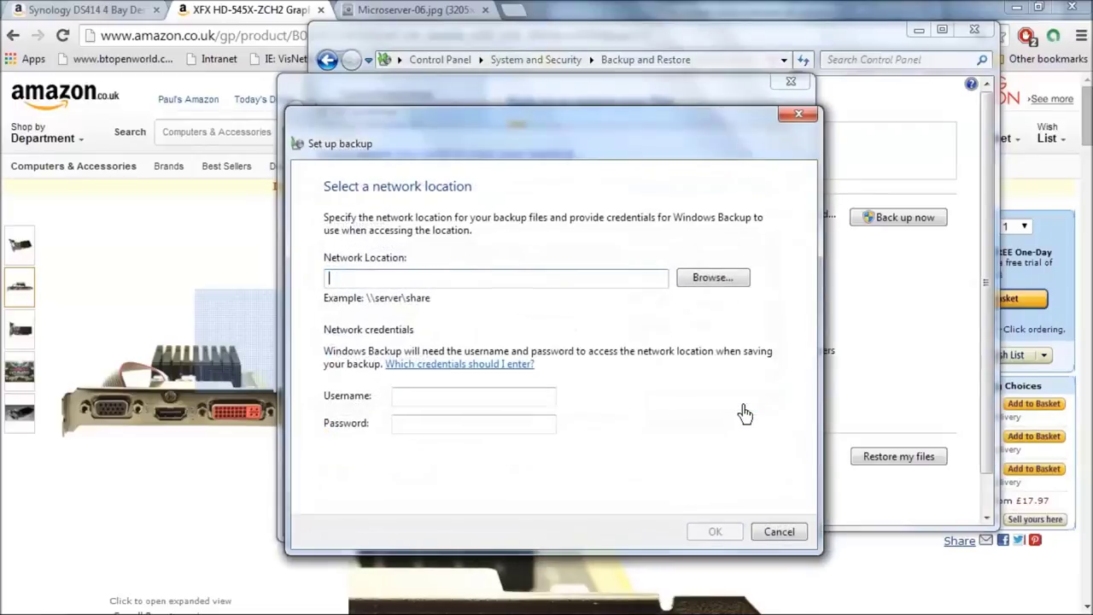
pyautogui.click(695, 282)
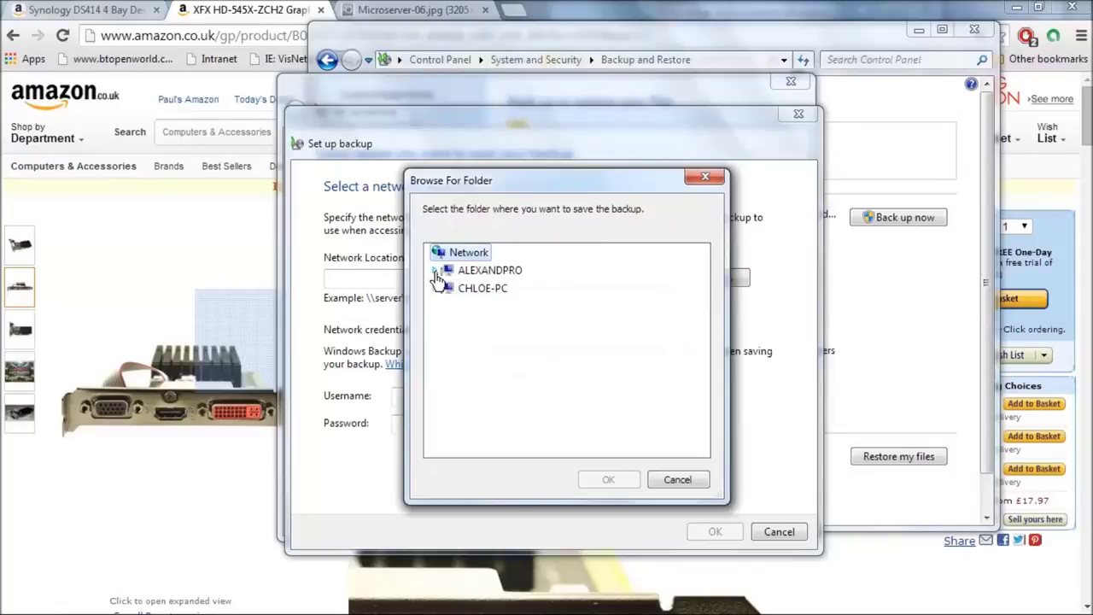
pyautogui.click(435, 272)
pyautogui.click(443, 290)
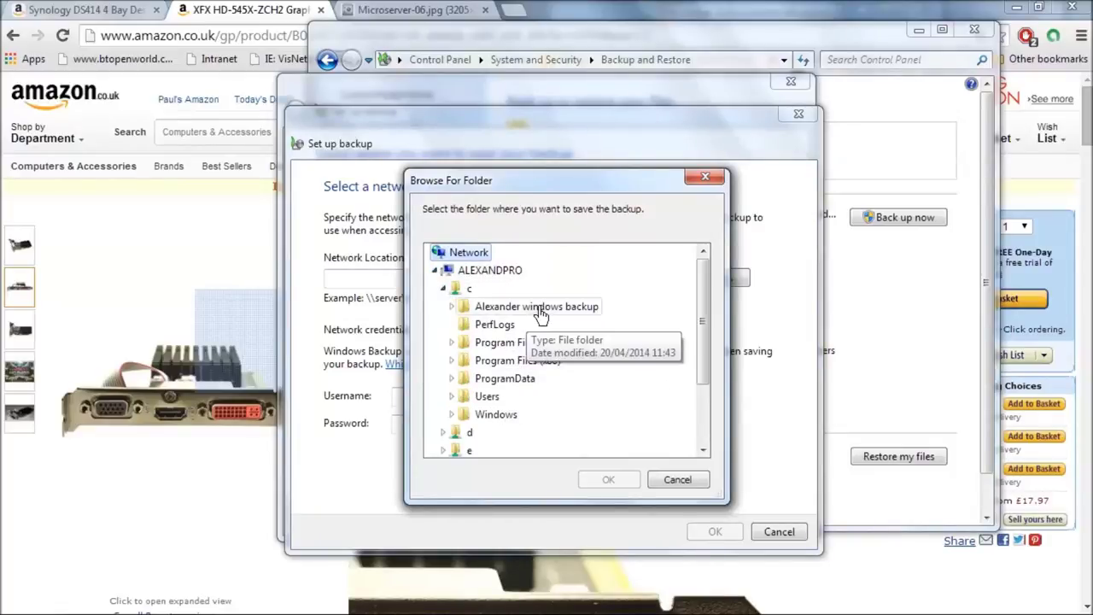
pyautogui.click(688, 480)
pyautogui.click(427, 399)
pyautogui.press('Tab')
pyautogui.click(431, 400)
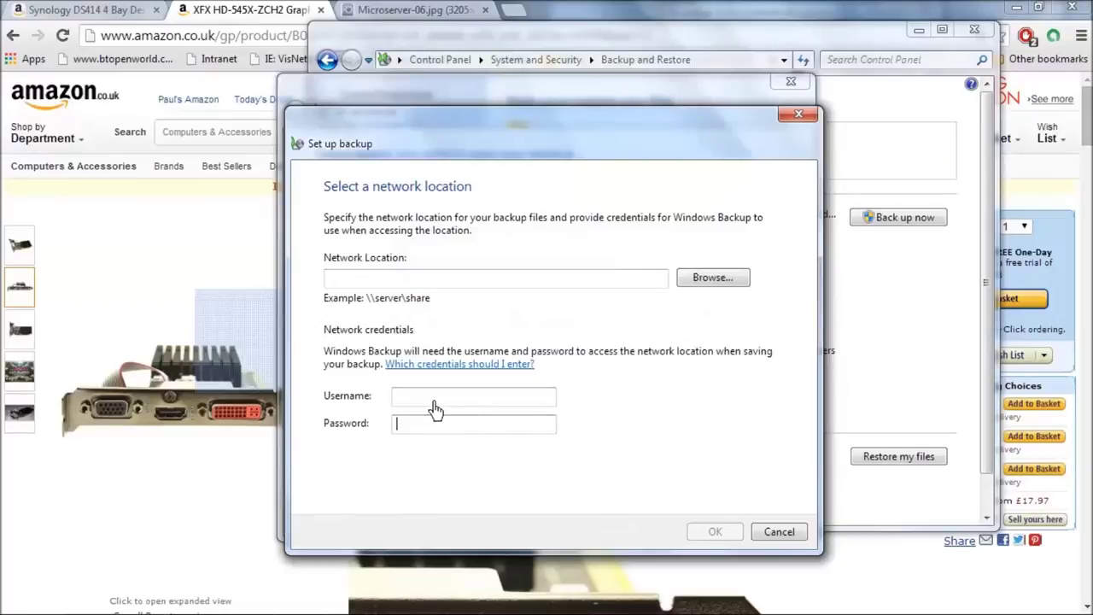
pyautogui.click(432, 422)
pyautogui.click(440, 401)
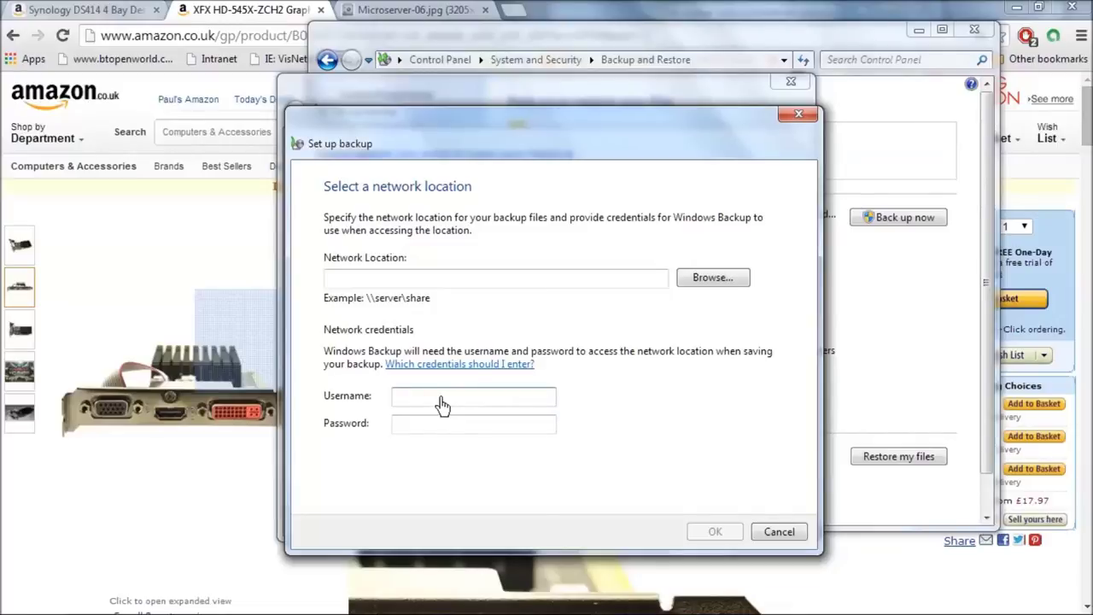
pyautogui.click(441, 403)
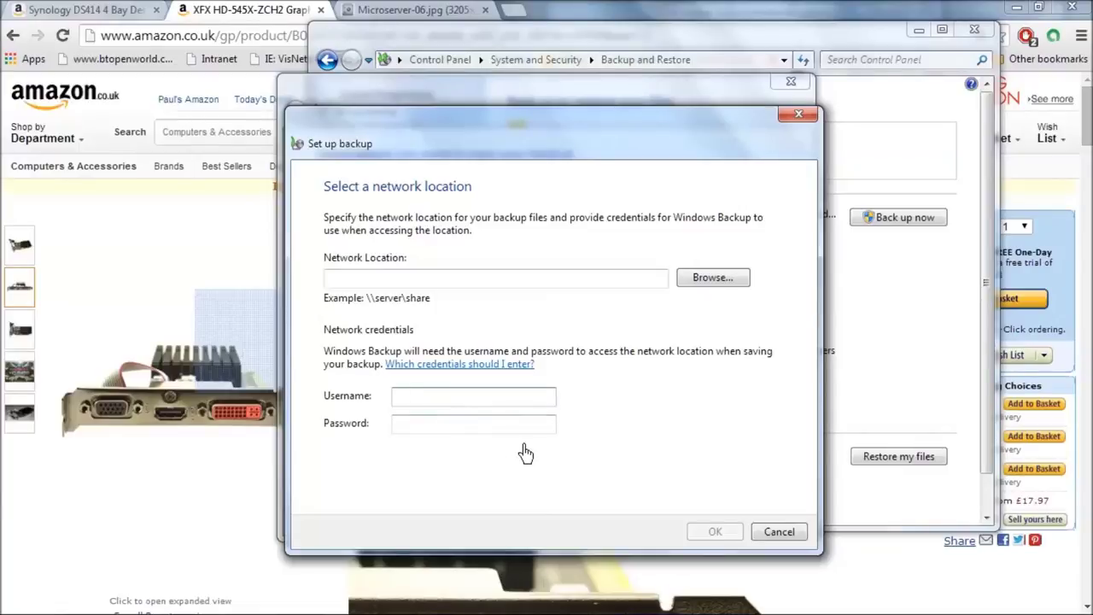